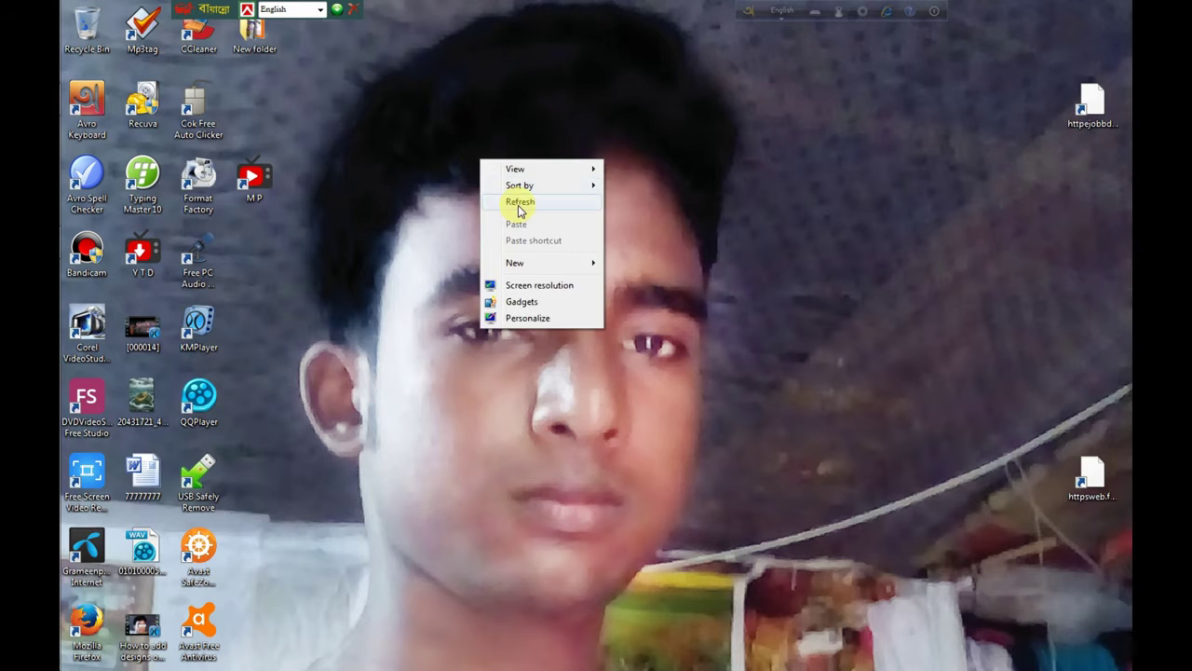
# Step: Refresh the desktop repeatedly from its right-click menu
pyautogui.rightClick(458, 157)
pyautogui.click(506, 210)
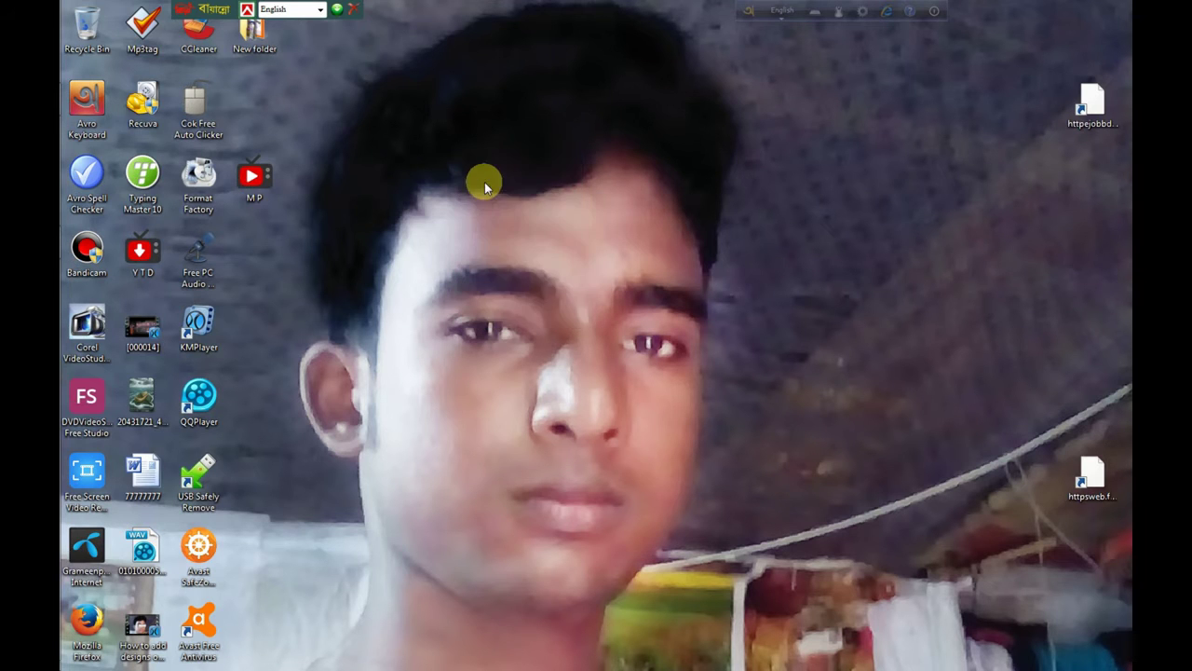
pyautogui.rightClick(485, 182)
pyautogui.click(509, 225)
pyautogui.rightClick(449, 140)
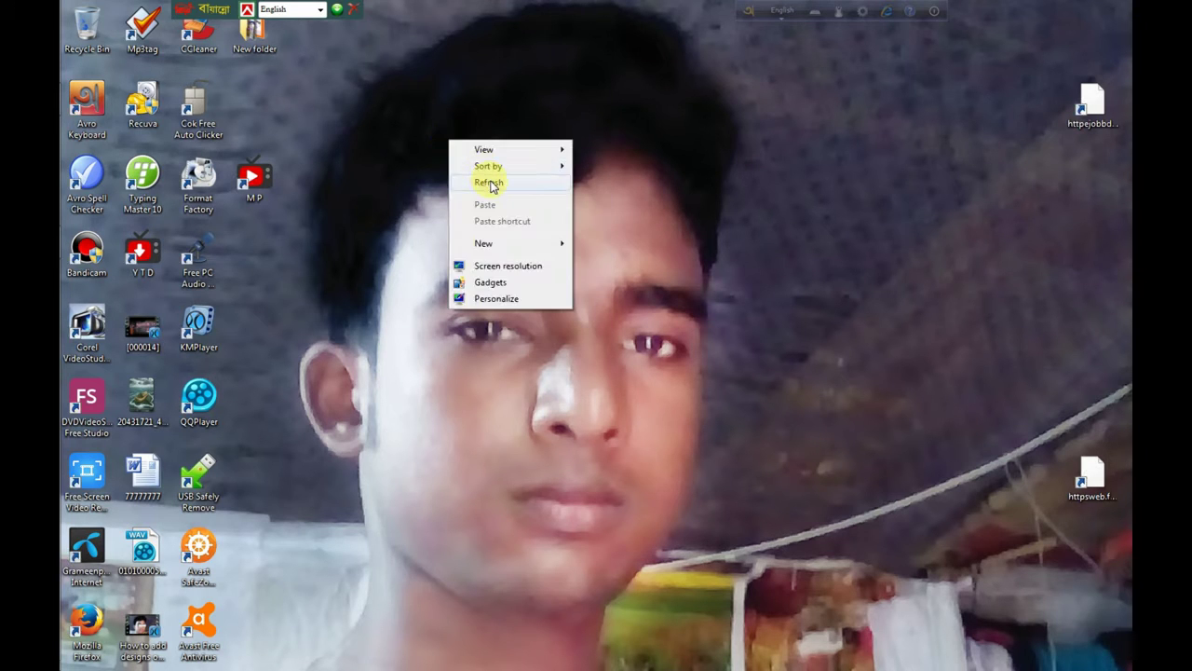
pyautogui.click(496, 186)
pyautogui.rightClick(454, 150)
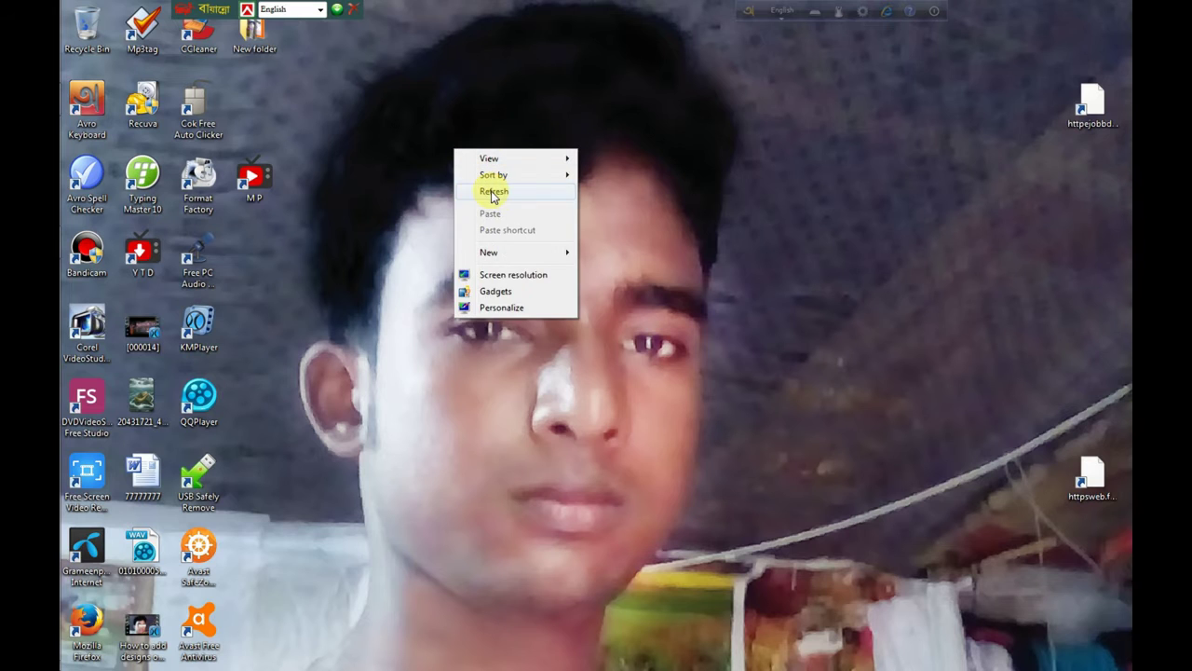
pyautogui.click(493, 192)
pyautogui.rightClick(465, 118)
pyautogui.click(501, 165)
pyautogui.rightClick(465, 121)
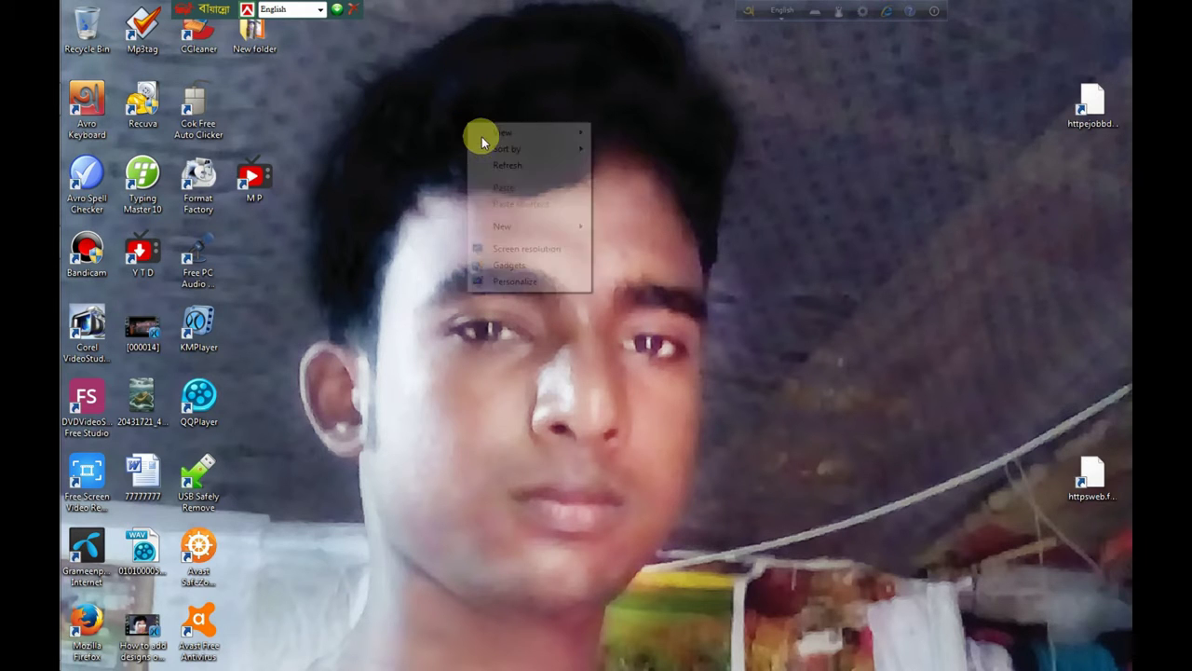
pyautogui.click(518, 165)
pyautogui.rightClick(467, 130)
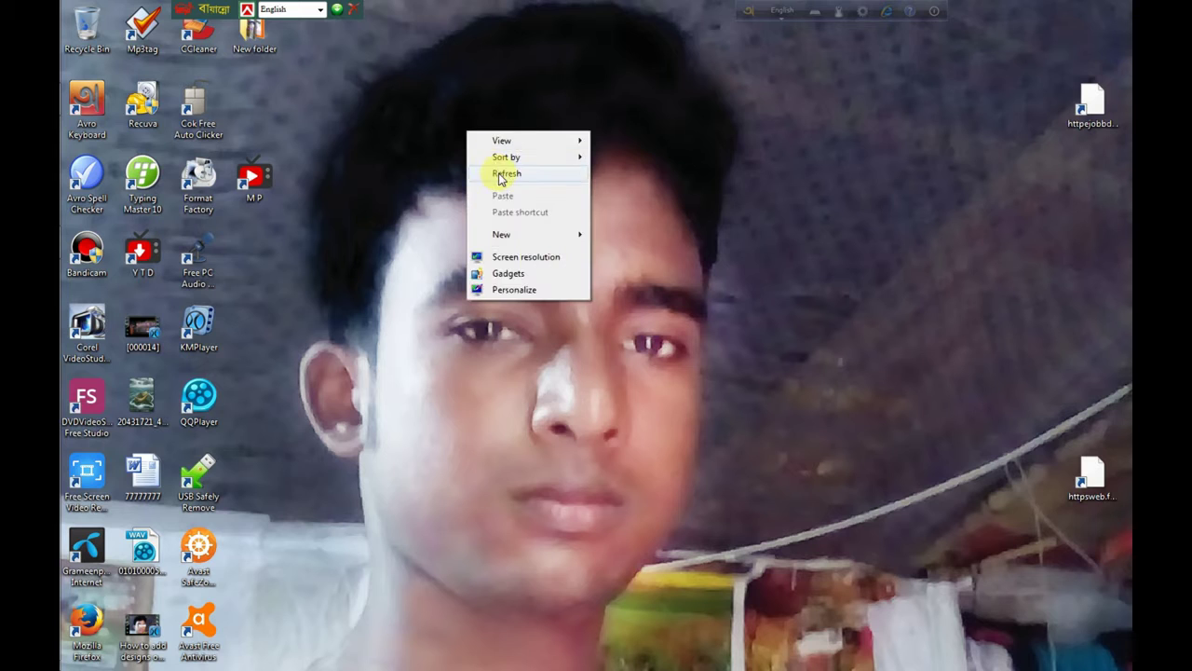
pyautogui.click(503, 176)
pyautogui.rightClick(444, 123)
pyautogui.click(490, 167)
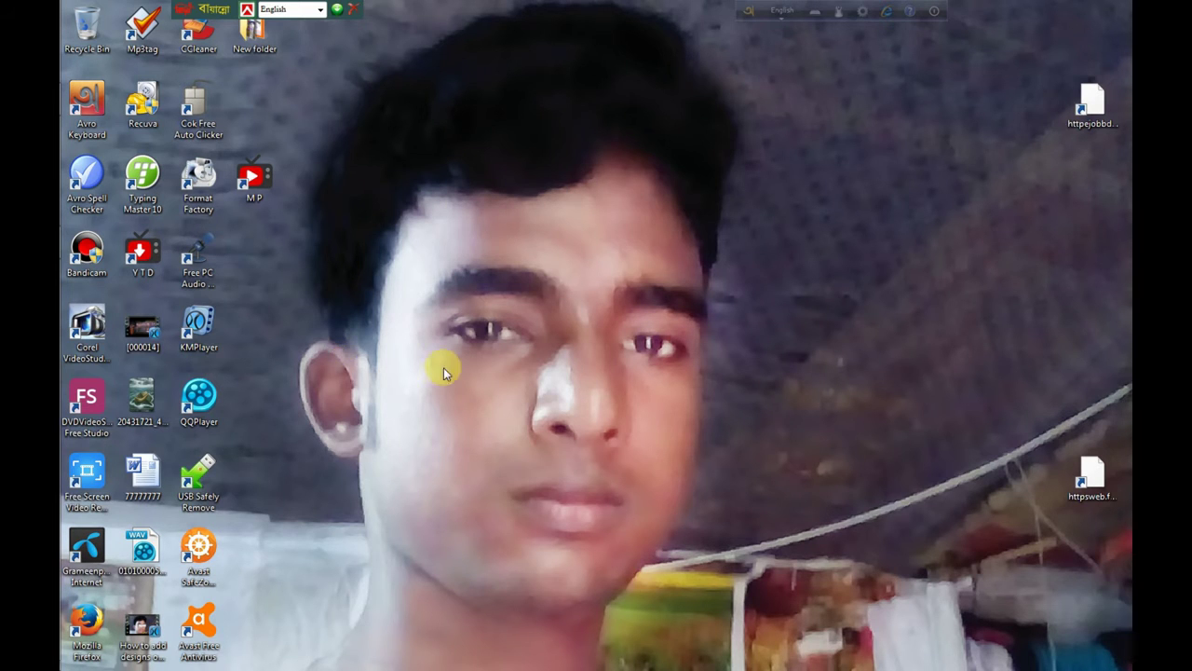
# Step: Bring up Corel VideoStudio Pro maximized and move the keyboard language bar aside
pyautogui.moveTo(62, 326)
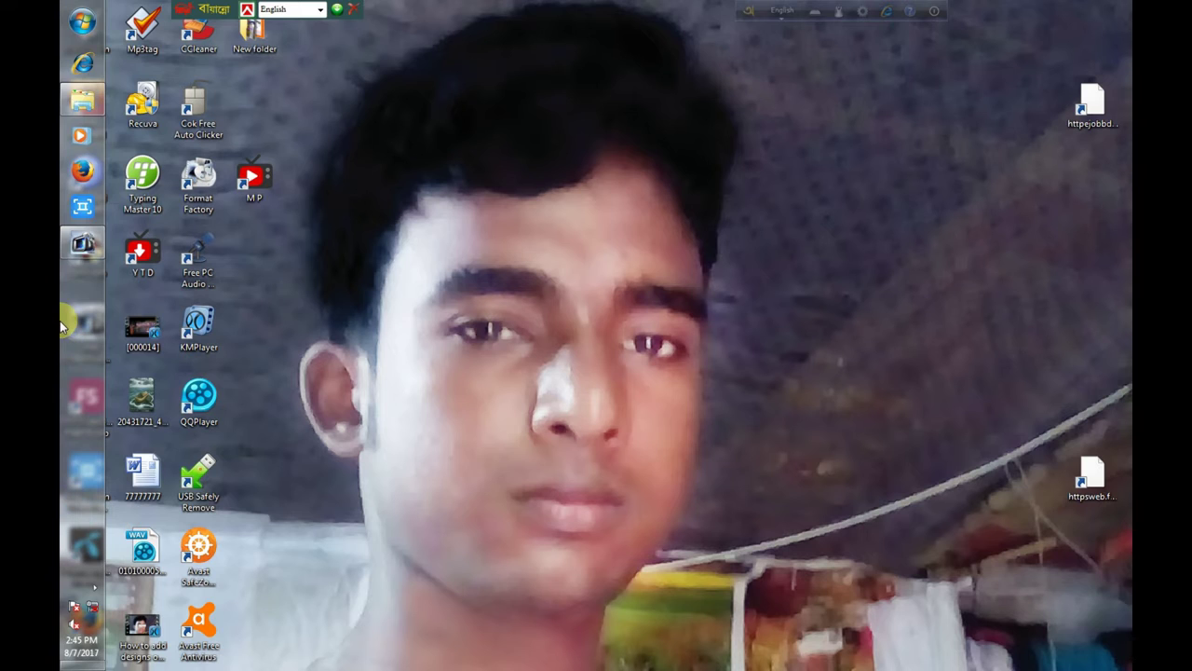
pyautogui.click(83, 247)
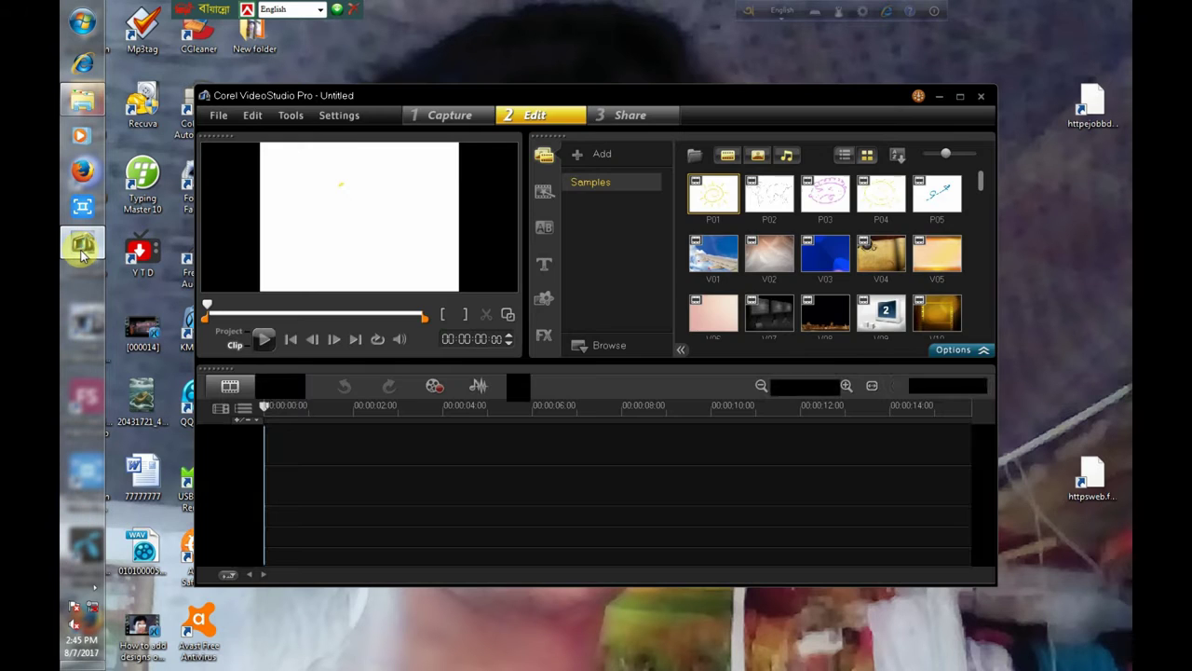
pyautogui.click(962, 97)
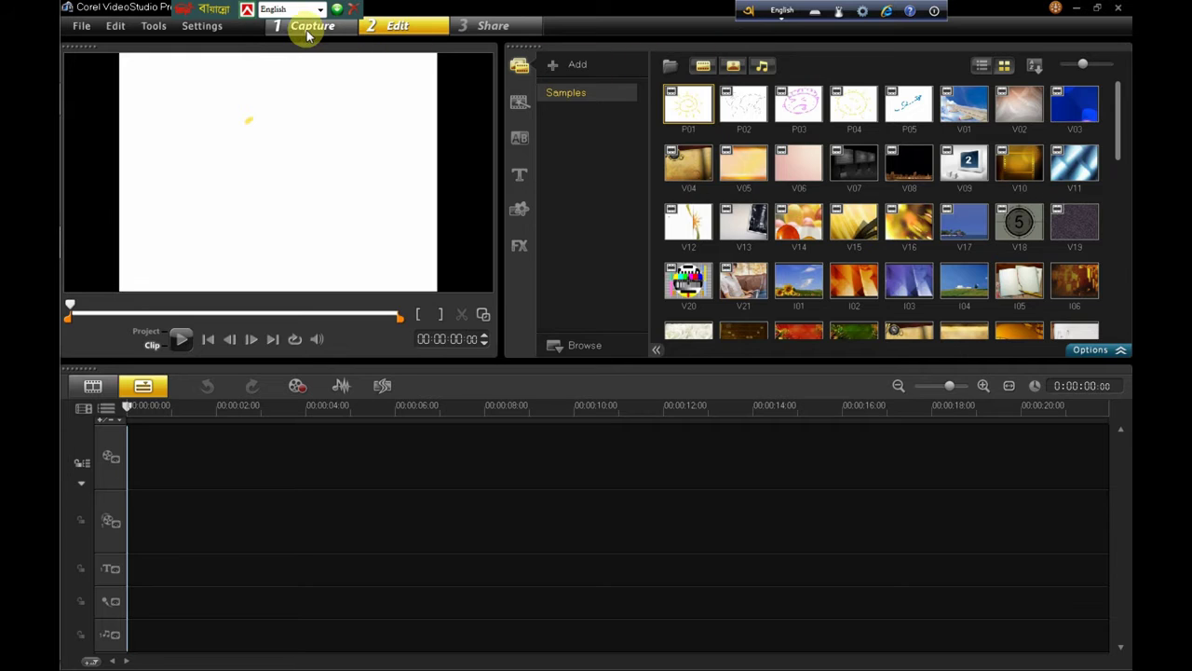
pyautogui.click(206, 10)
pyautogui.moveTo(221, 12); pyautogui.dragTo(320, 7)
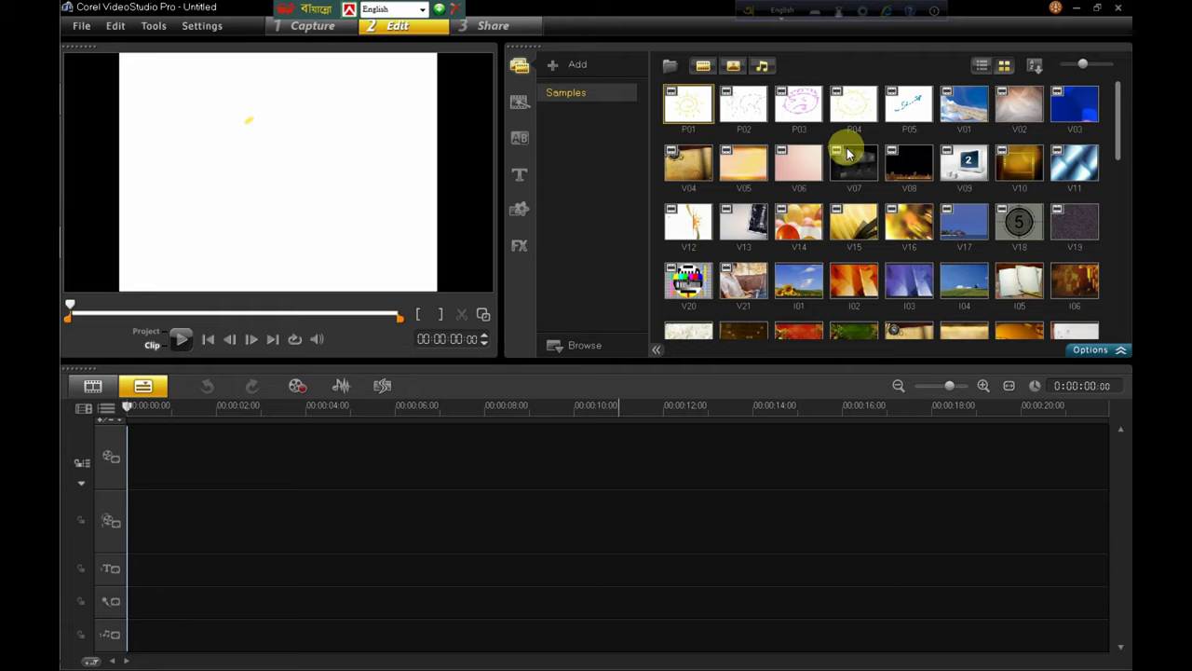
# Step: Add library folder 'Folder' and import every image from Desktop > New folder, showing photos
pyautogui.click(571, 67)
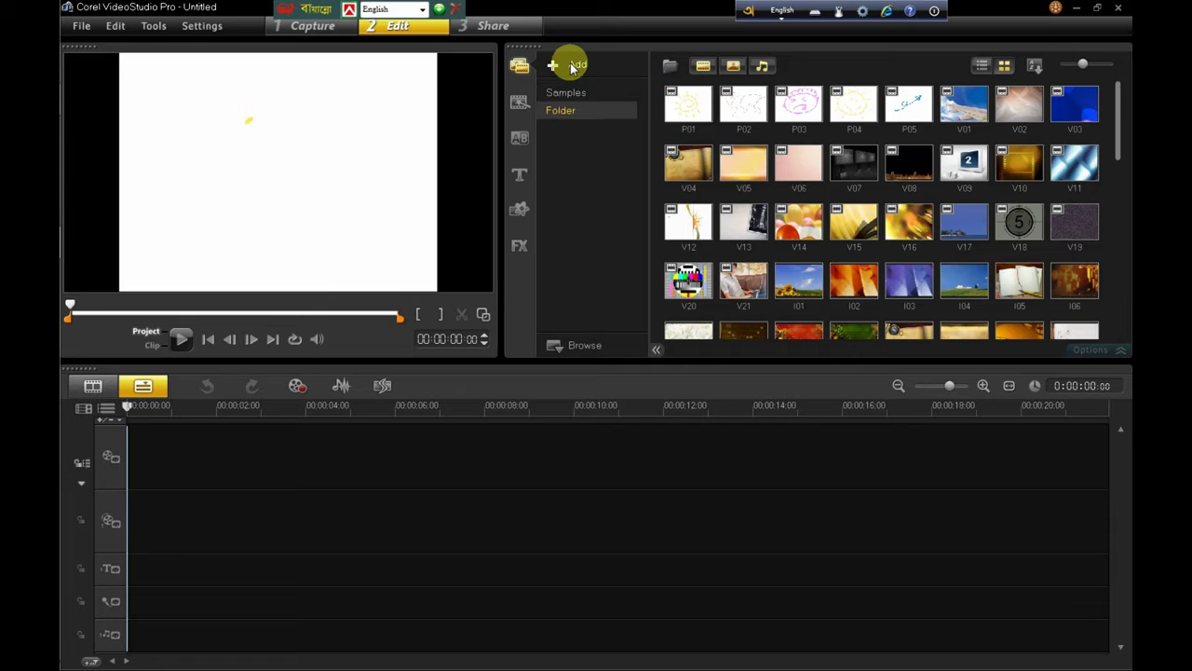
pyautogui.click(735, 67)
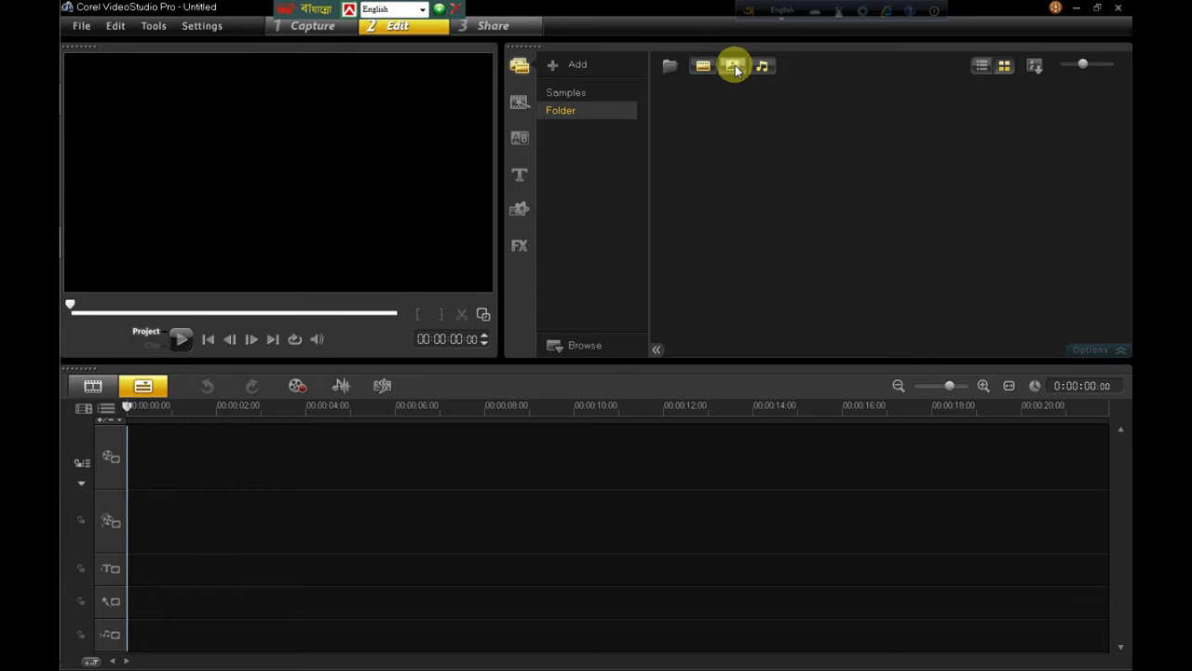
pyautogui.click(671, 65)
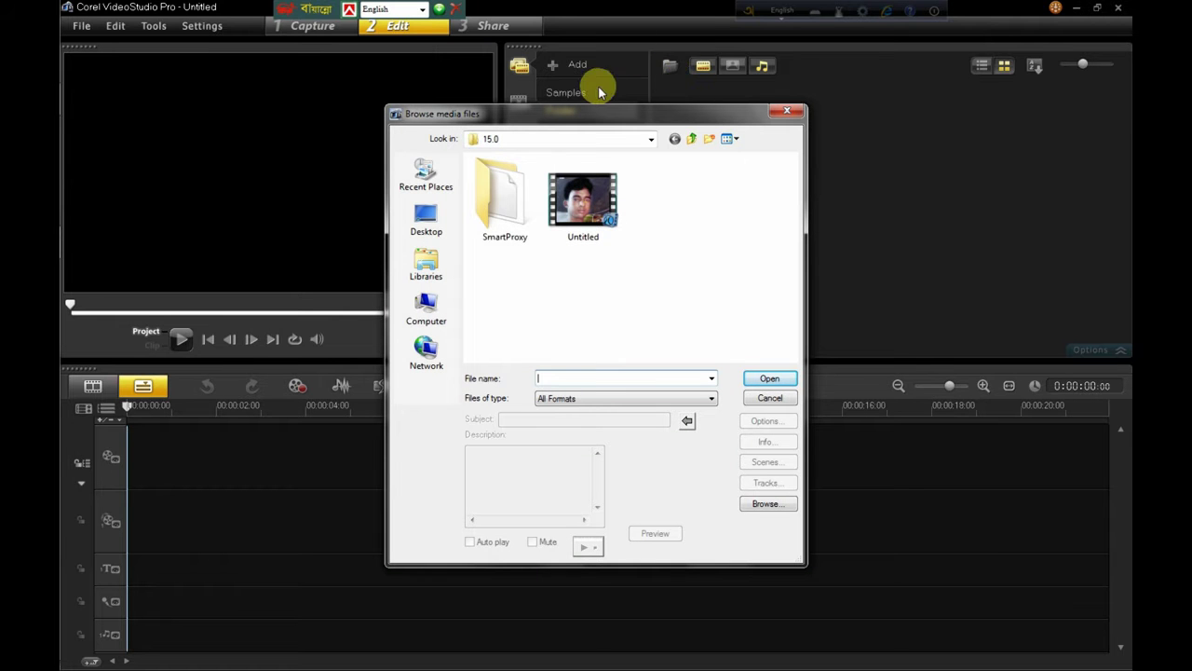
pyautogui.moveTo(547, 121); pyautogui.dragTo(565, 89)
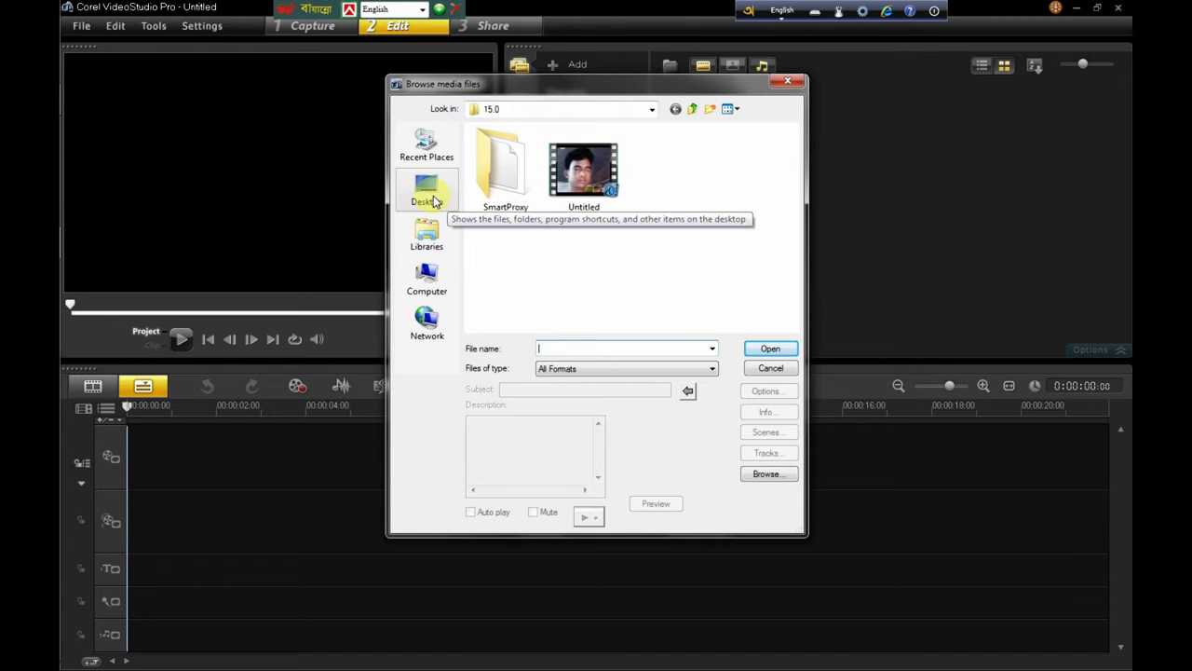
pyautogui.click(430, 204)
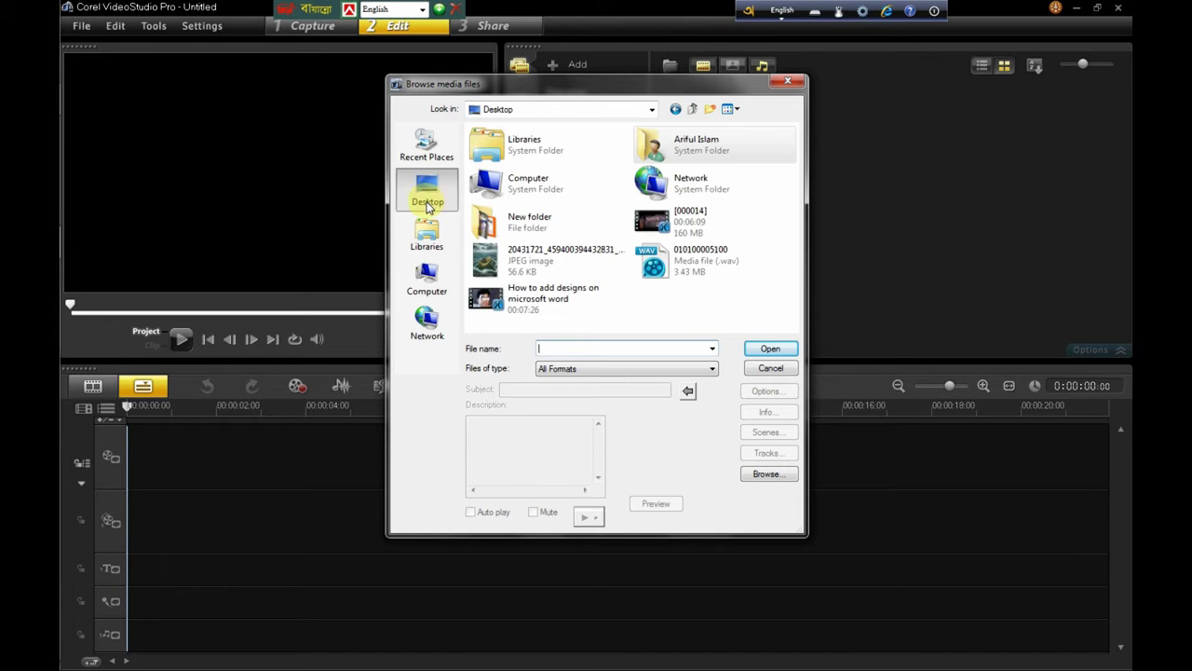
pyautogui.click(533, 222)
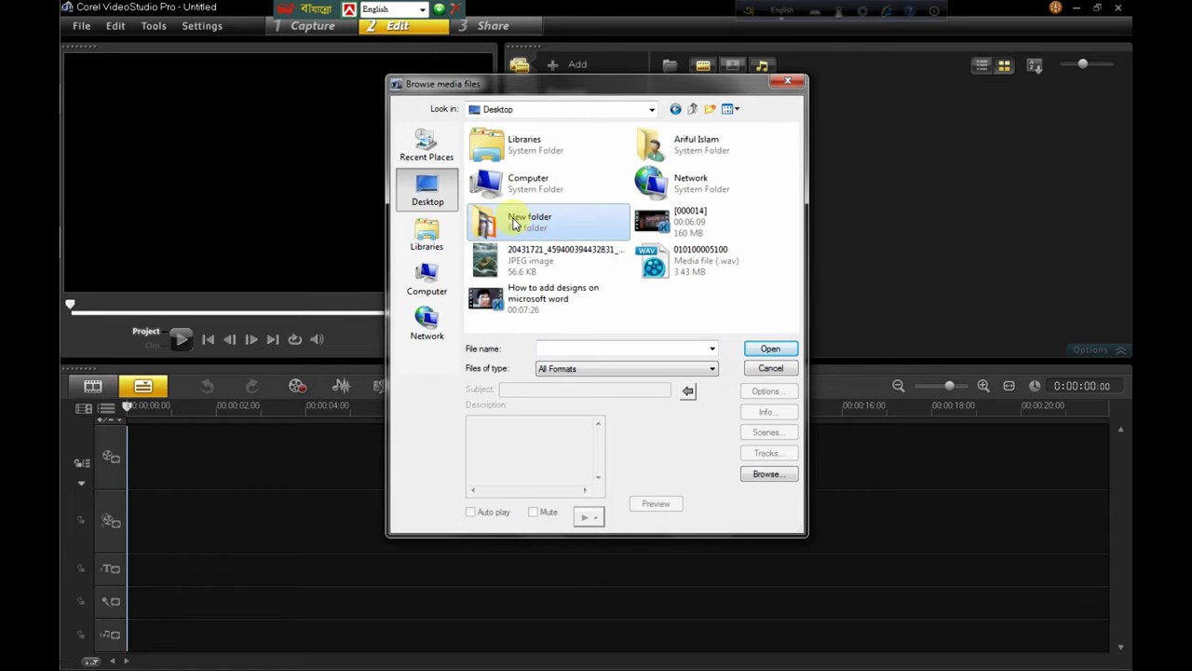
pyautogui.doubleClick(514, 223)
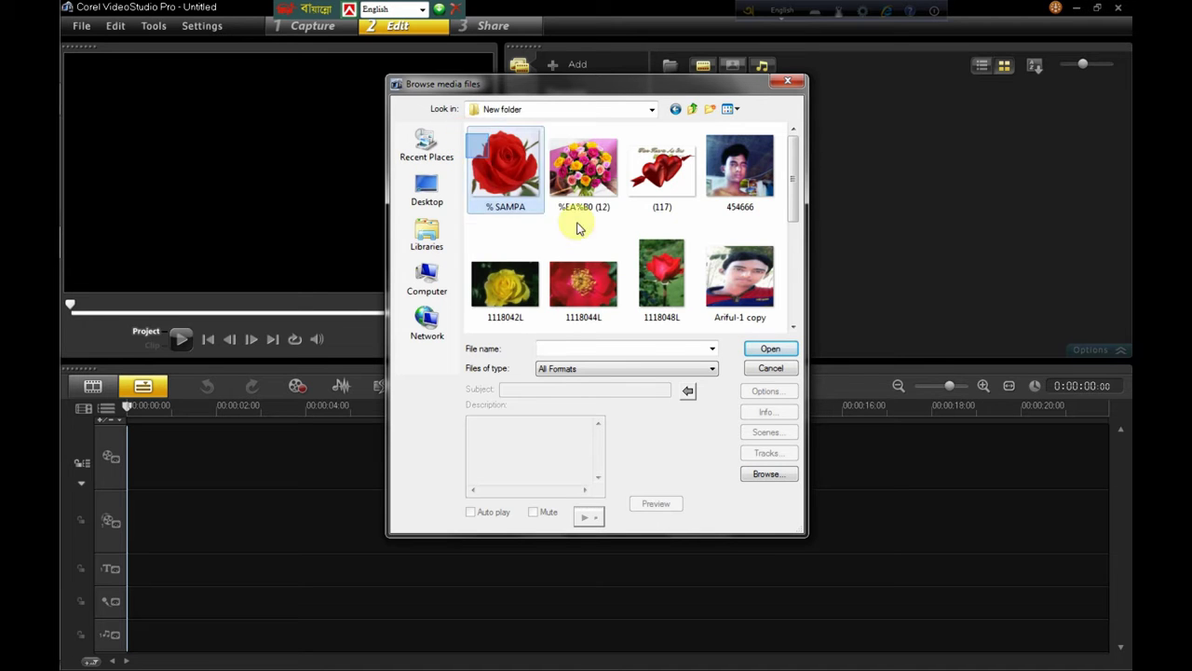
pyautogui.hotkey('ctrl', 'a')
pyautogui.click(772, 351)
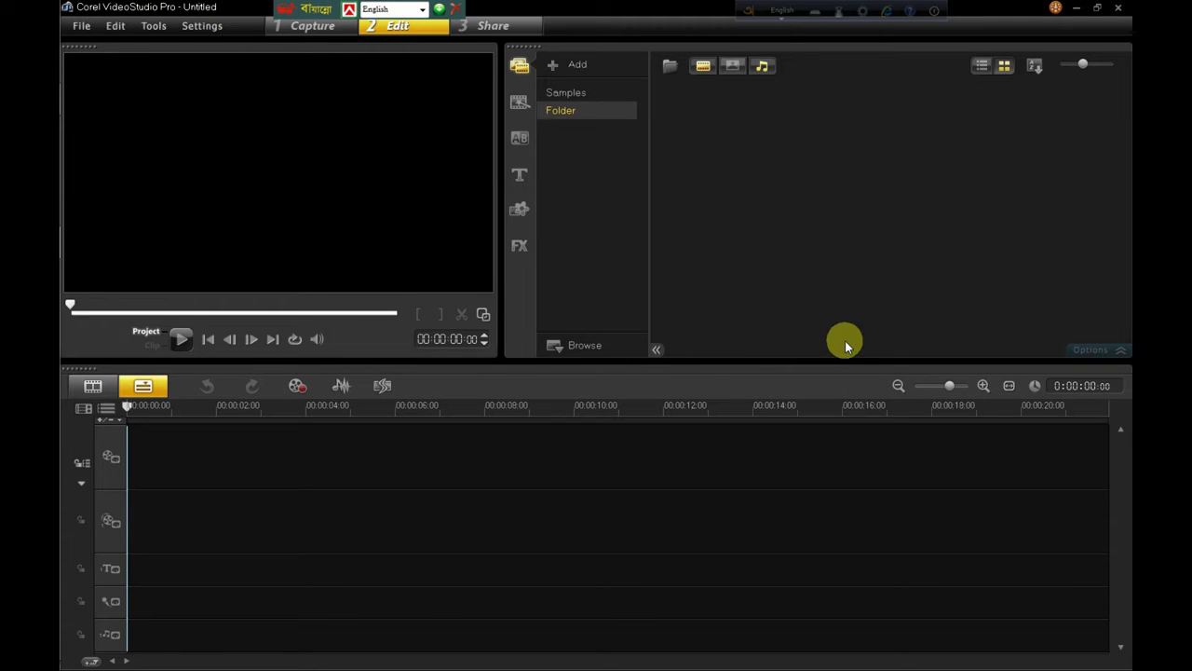
pyautogui.click(733, 69)
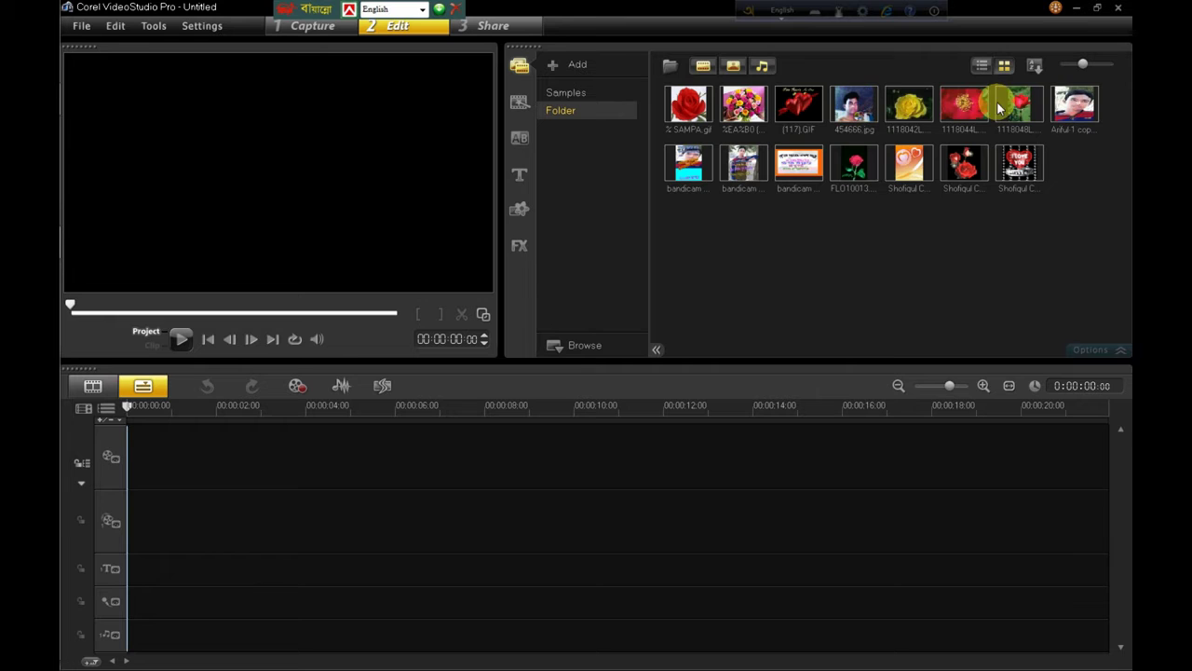
# Step: Place the portrait photo at the start of the video track, stretched to about 3 seconds
pyautogui.click(1052, 114)
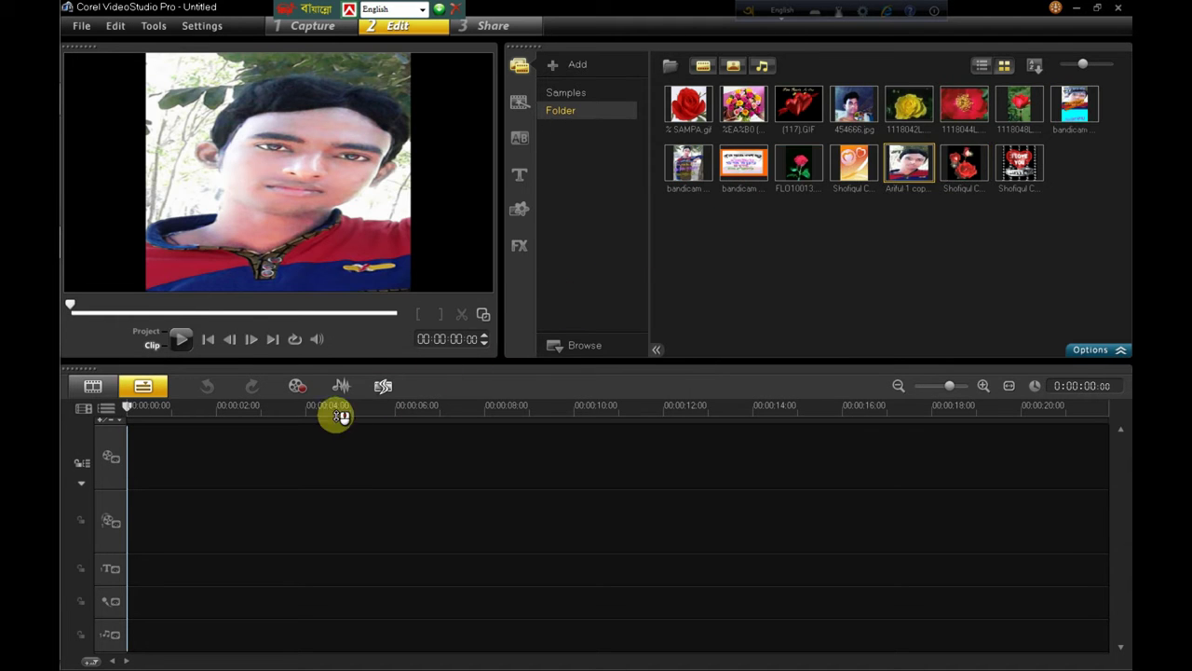
pyautogui.click(187, 472)
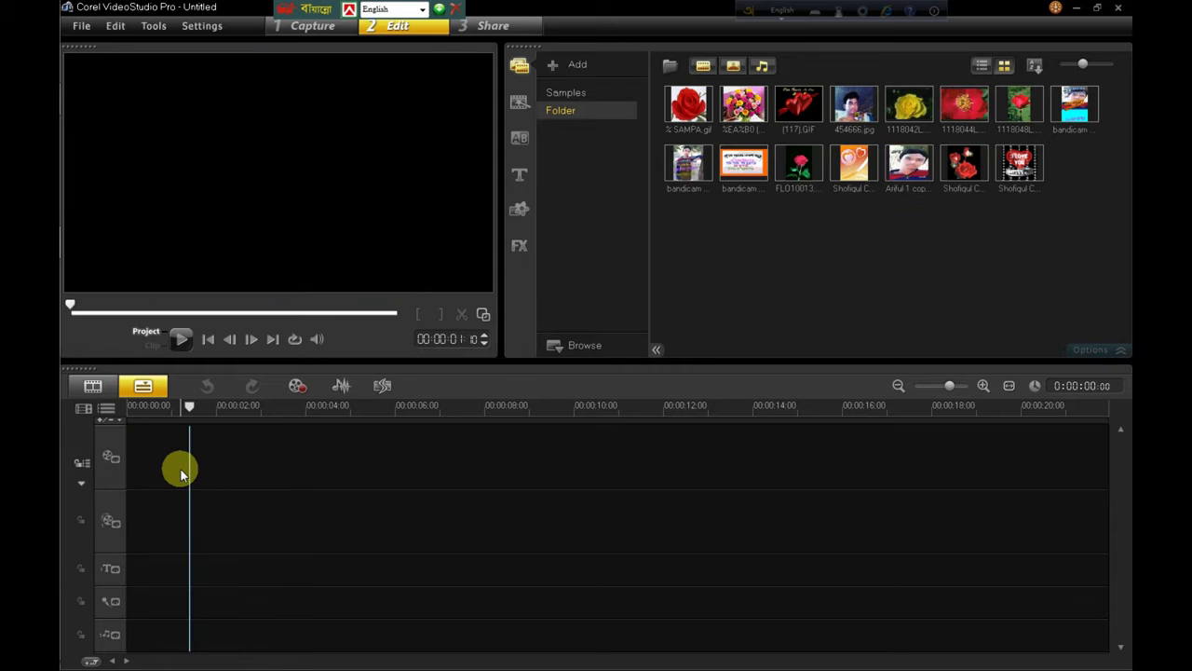
pyautogui.moveTo(201, 401); pyautogui.dragTo(183, 404)
pyautogui.click(150, 458)
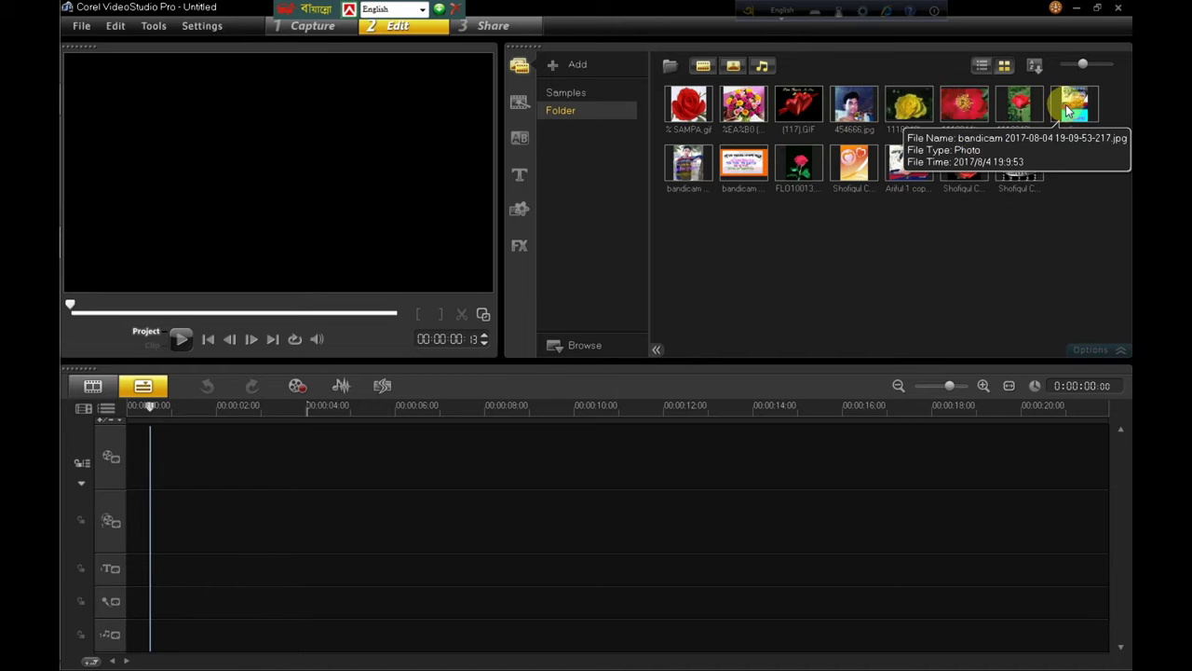
pyautogui.moveTo(908, 163); pyautogui.dragTo(369, 462)
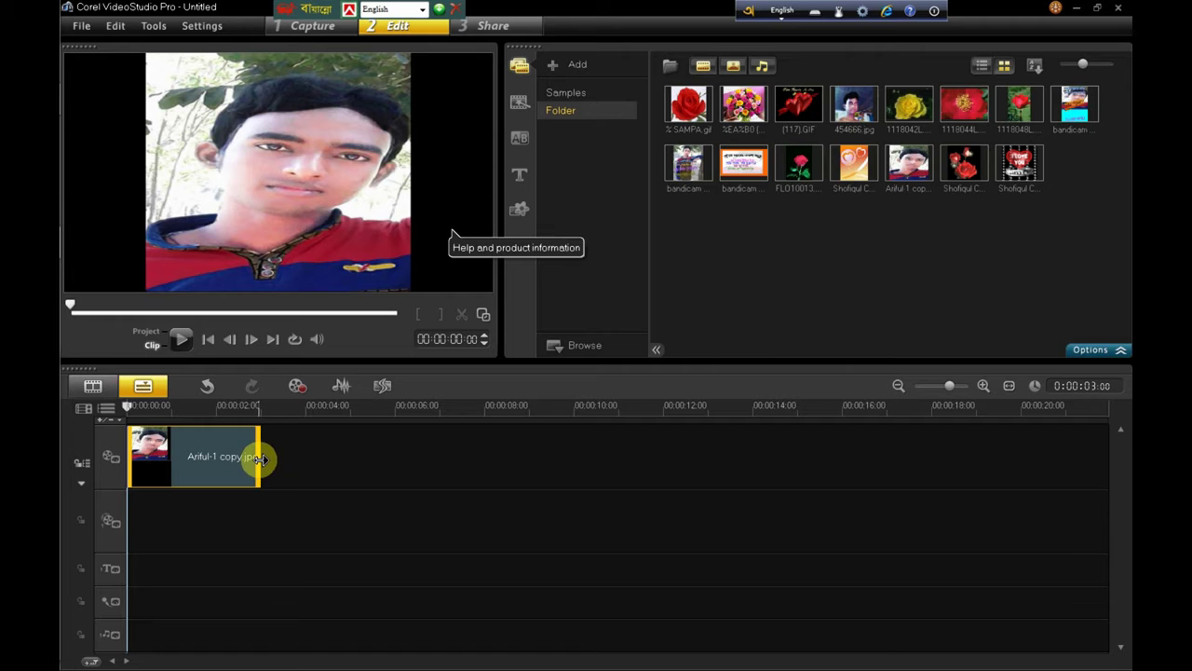
pyautogui.moveTo(260, 458)
pyautogui.mouseDown()
pyautogui.moveTo(295, 461)
pyautogui.moveTo(271, 463)
pyautogui.mouseUp()
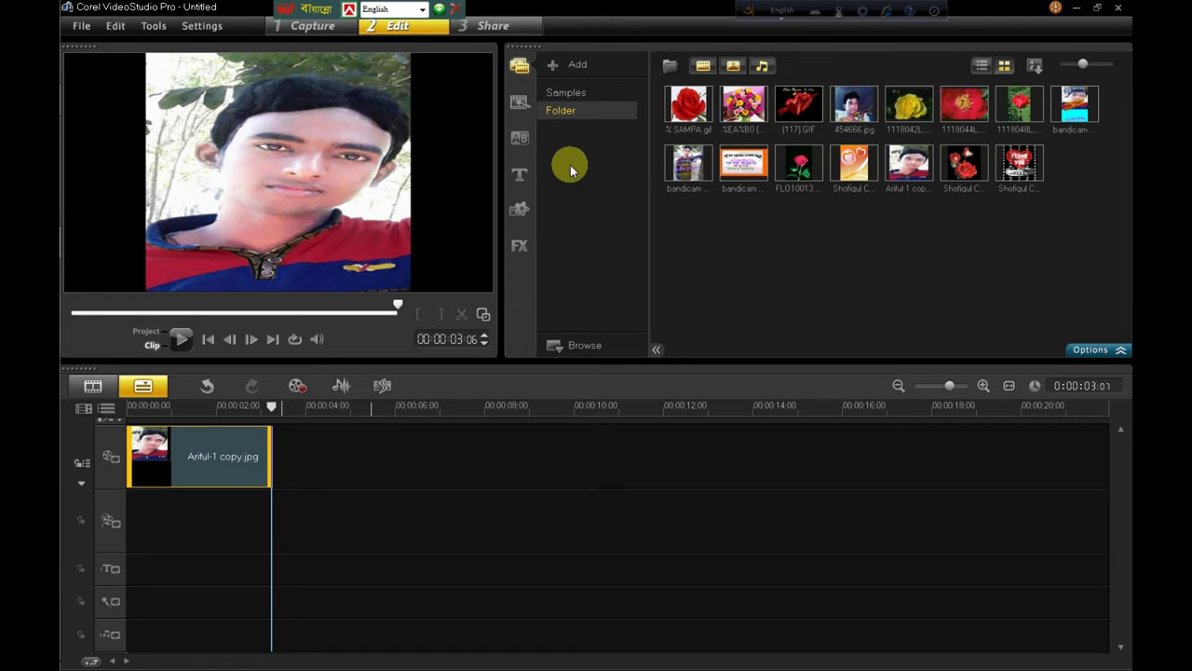
# Step: From the All transitions list, place Progressive right before the portrait clip
pyautogui.click(519, 142)
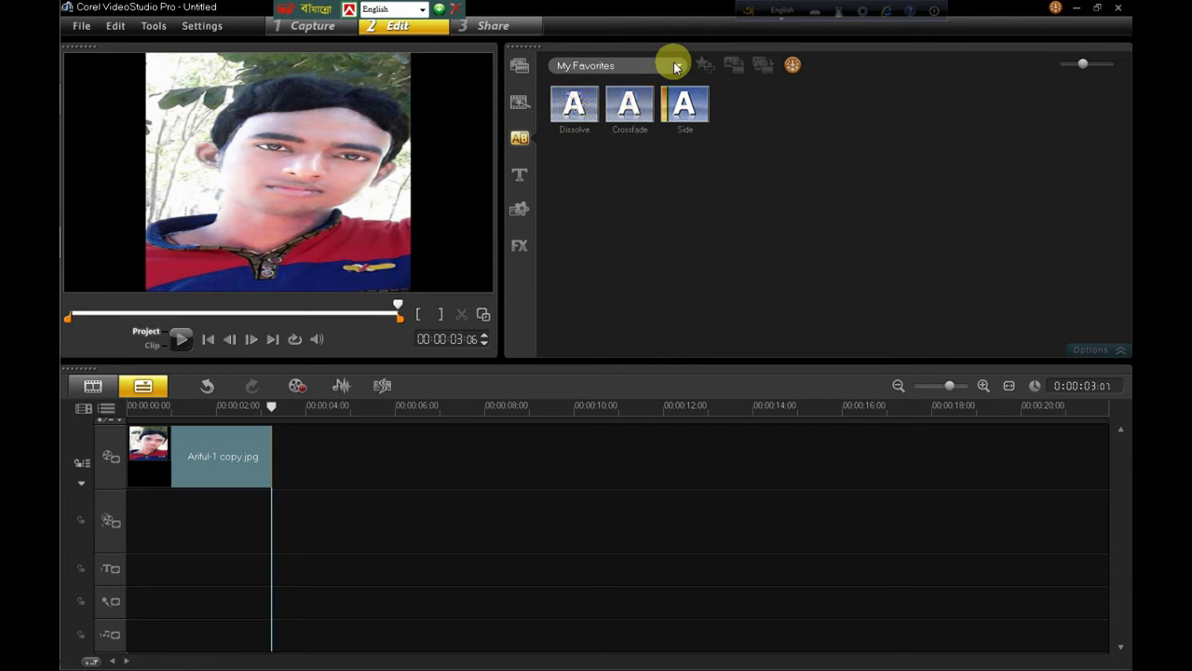
pyautogui.click(676, 65)
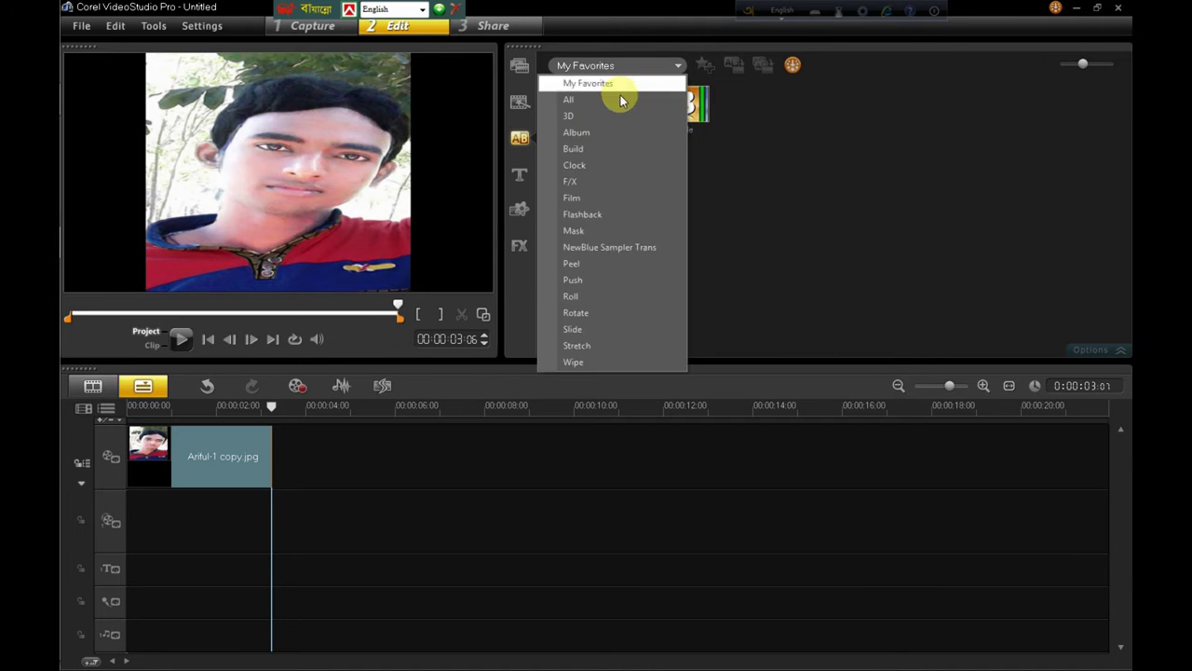
pyautogui.click(601, 102)
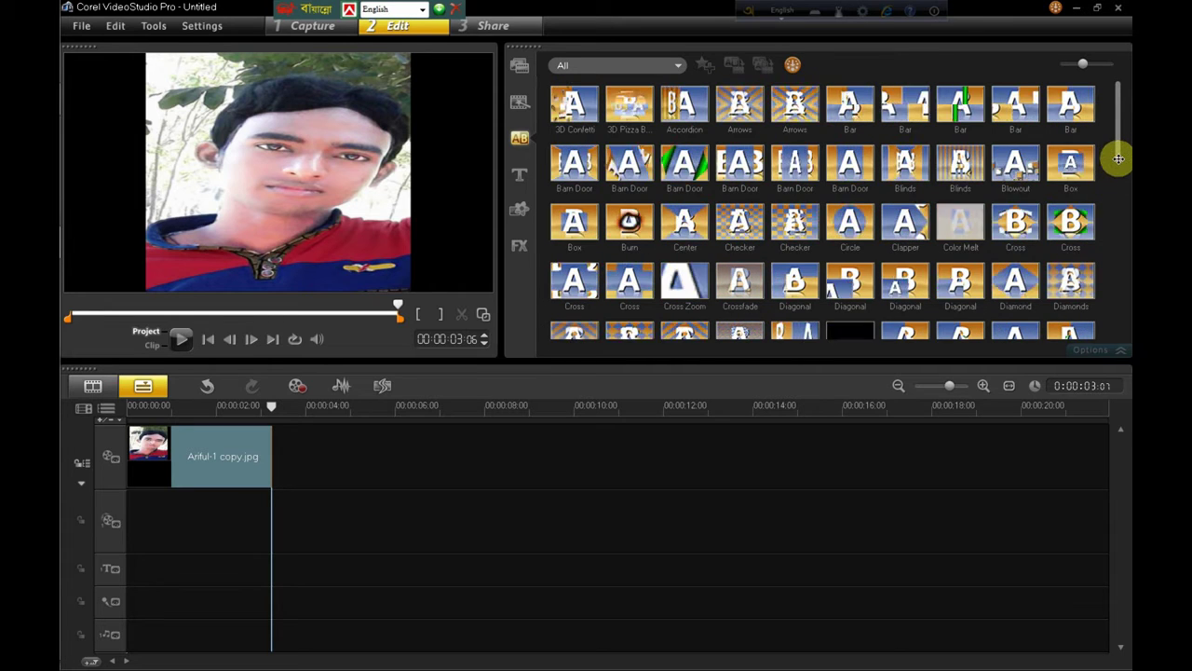
pyautogui.scroll(-2, 1114, 178)
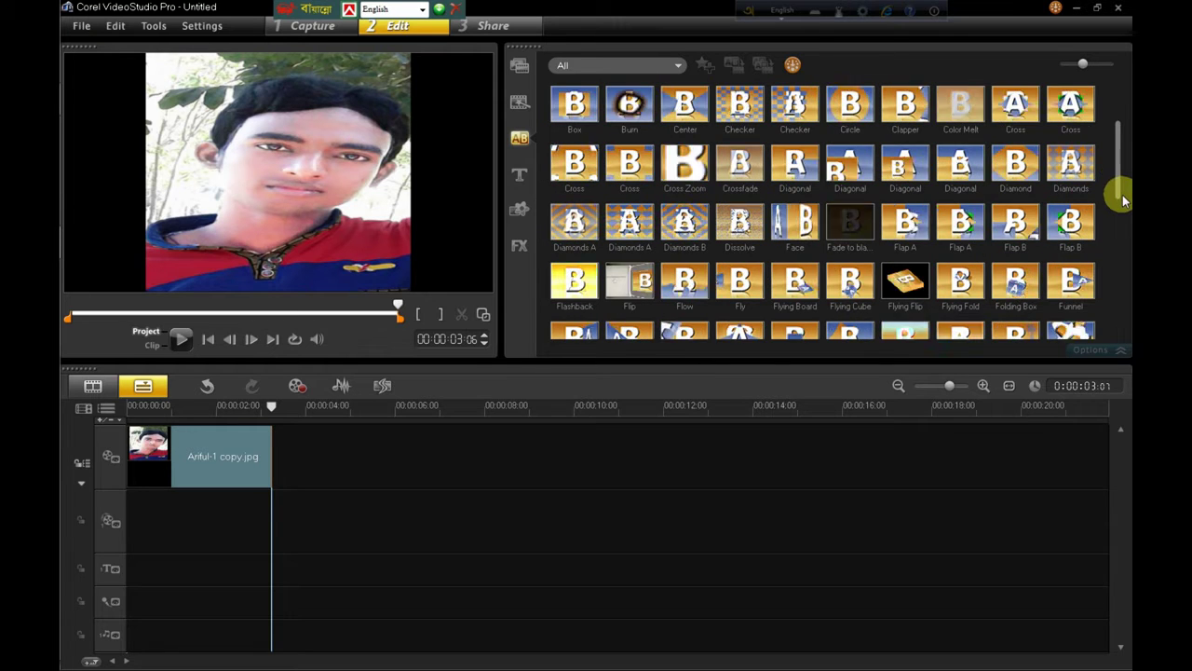
pyautogui.scroll(2, 1116, 191)
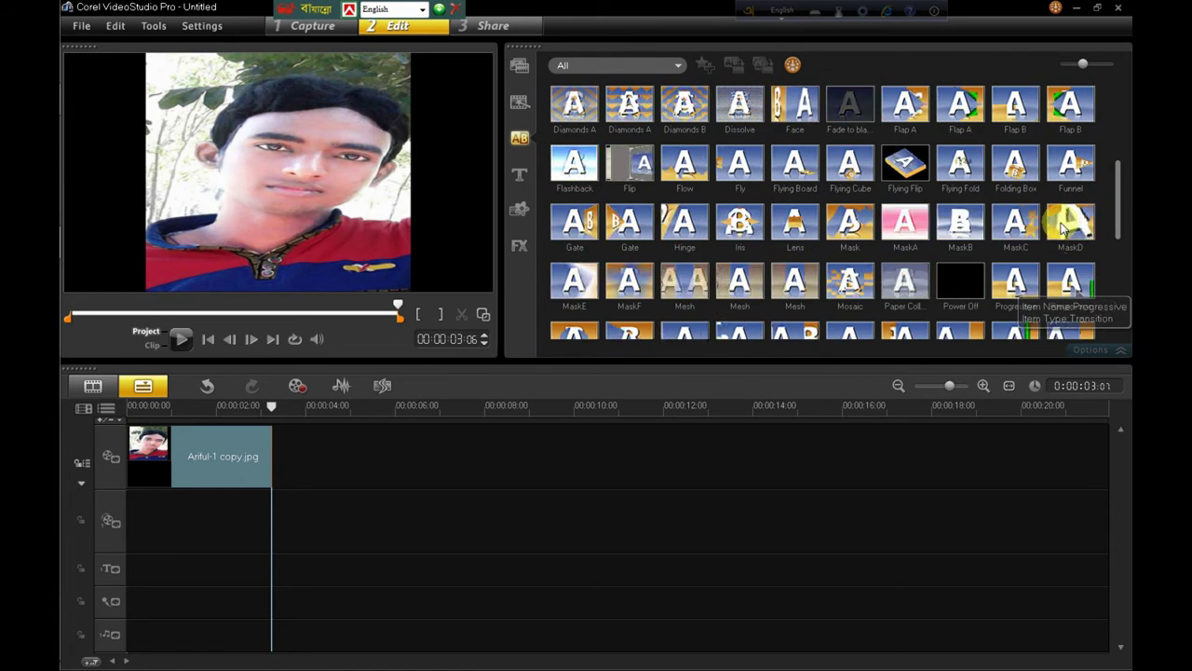
pyautogui.click(1067, 279)
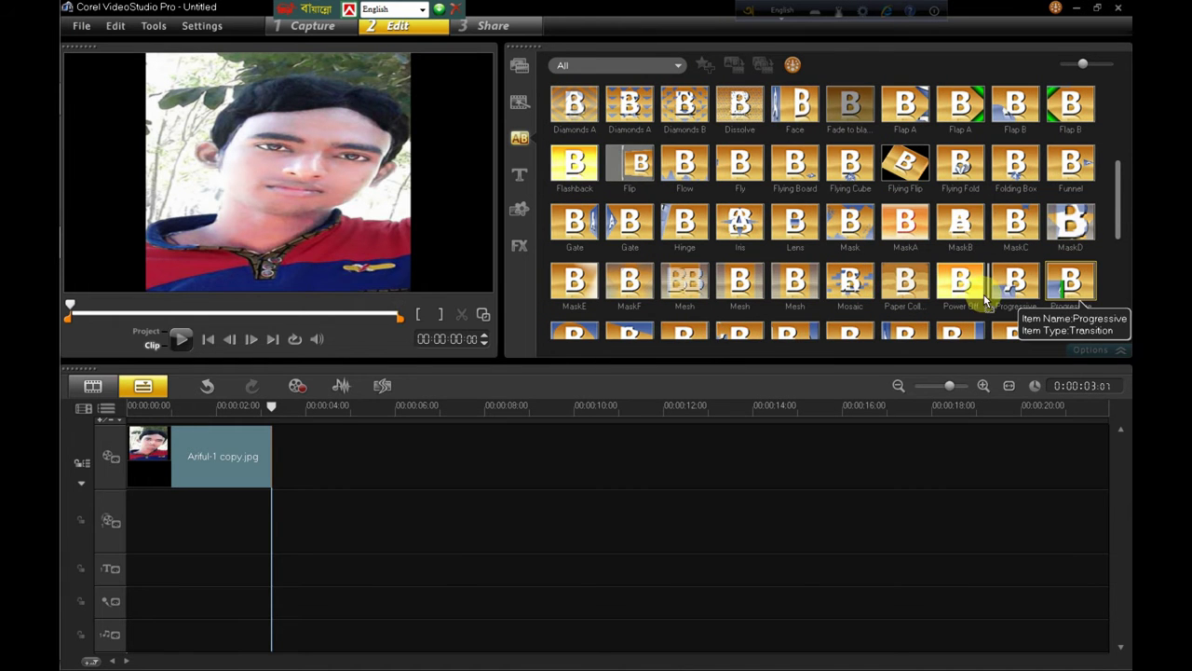
pyautogui.moveTo(722, 343); pyautogui.dragTo(180, 469)
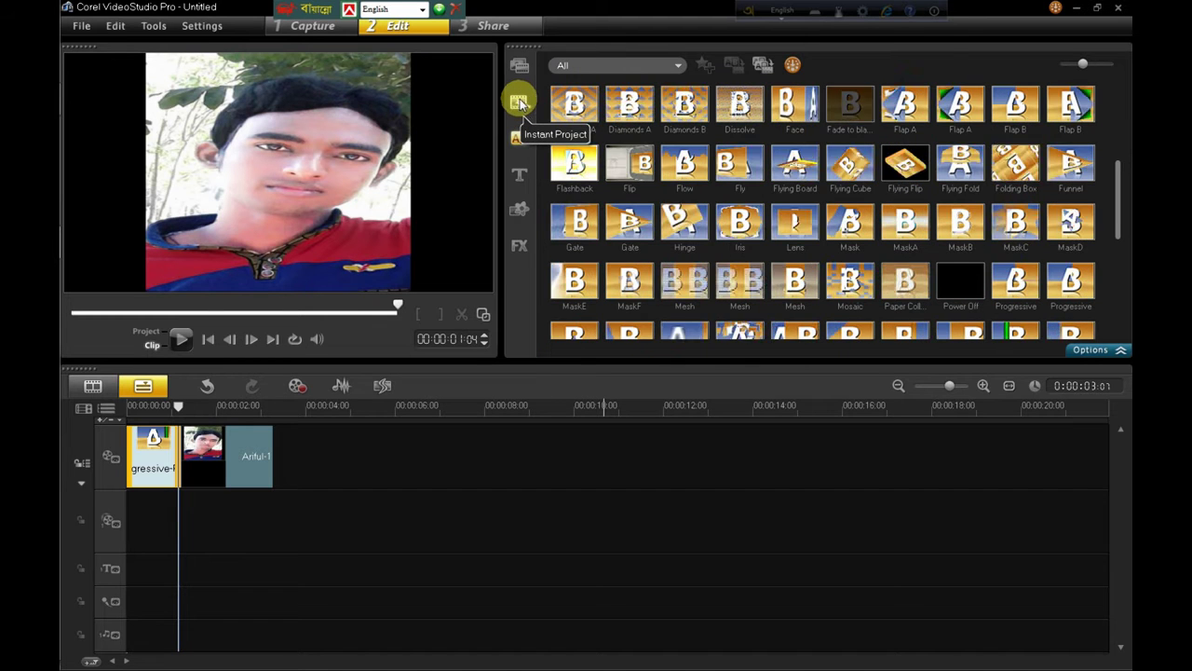
# Step: Append rose photo 1118048L.JPG after the portrait and switch the transitions gallery to All
pyautogui.click(518, 64)
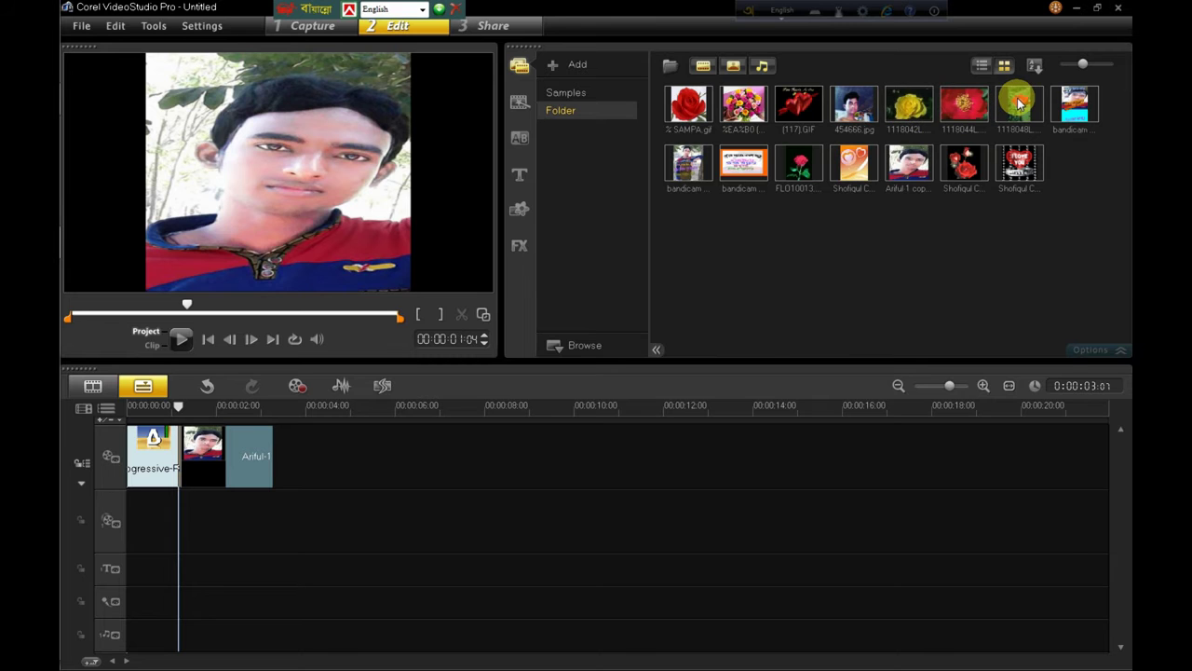
pyautogui.moveTo(1018, 103); pyautogui.dragTo(341, 456)
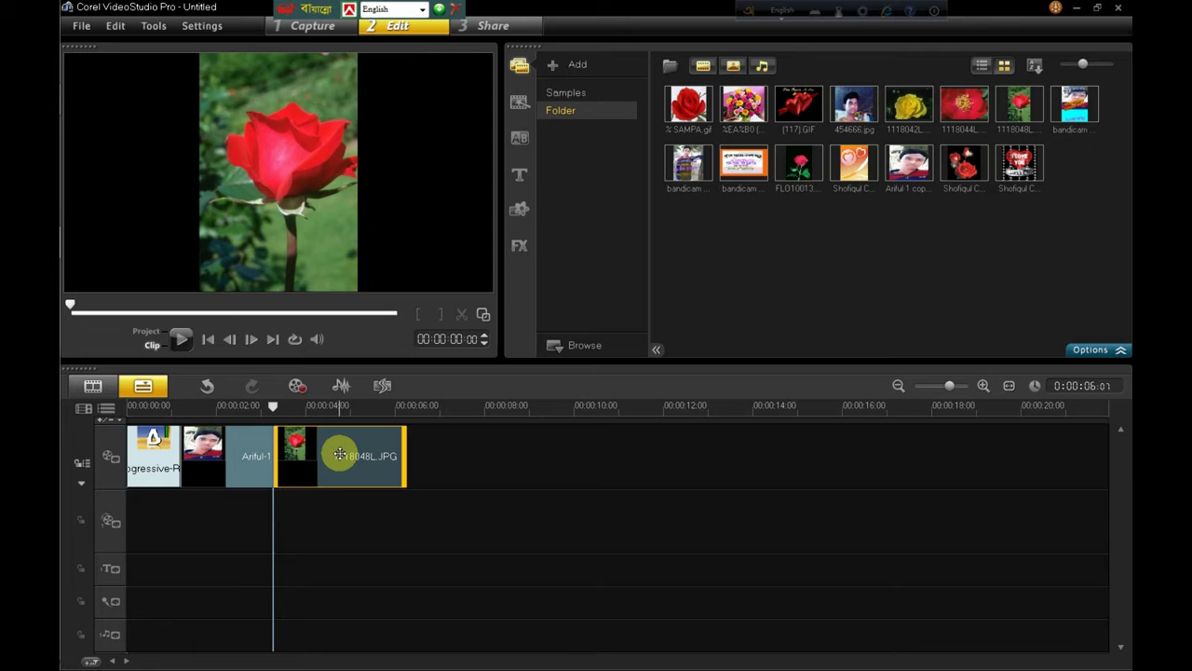
pyautogui.click(519, 138)
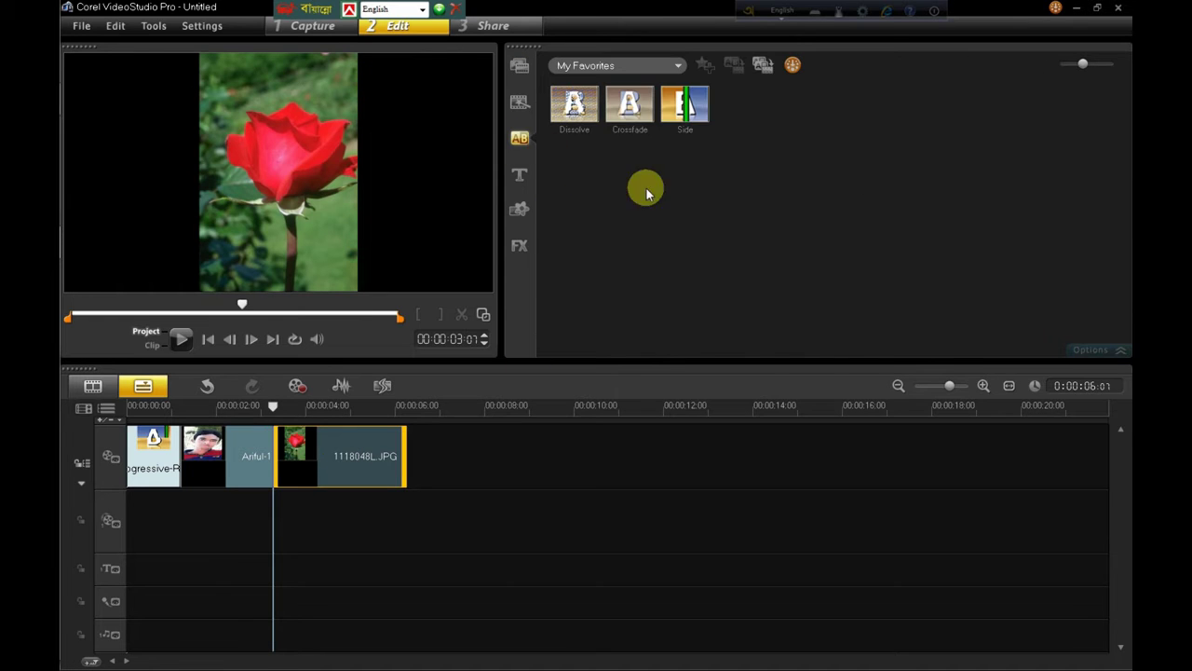
pyautogui.click(675, 66)
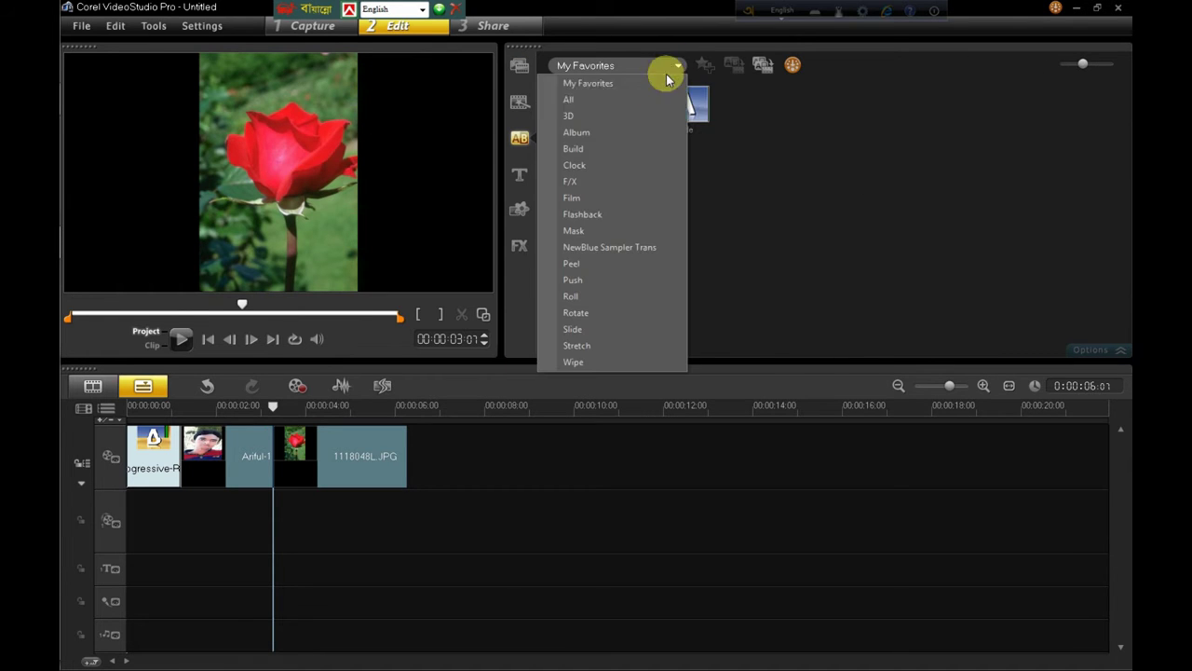
pyautogui.click(584, 103)
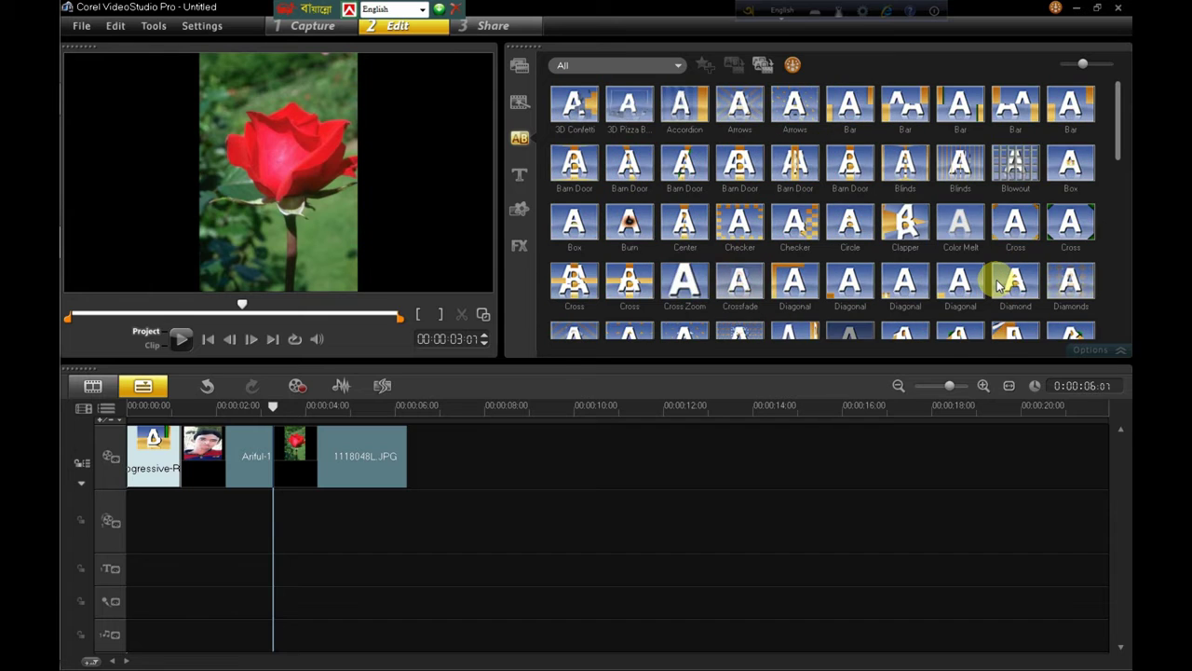
# Step: Insert Barn Door before the rose photo and add the I LOVE YOU image at the track's end
pyautogui.click(685, 168)
pyautogui.moveTo(369, 420); pyautogui.dragTo(308, 453)
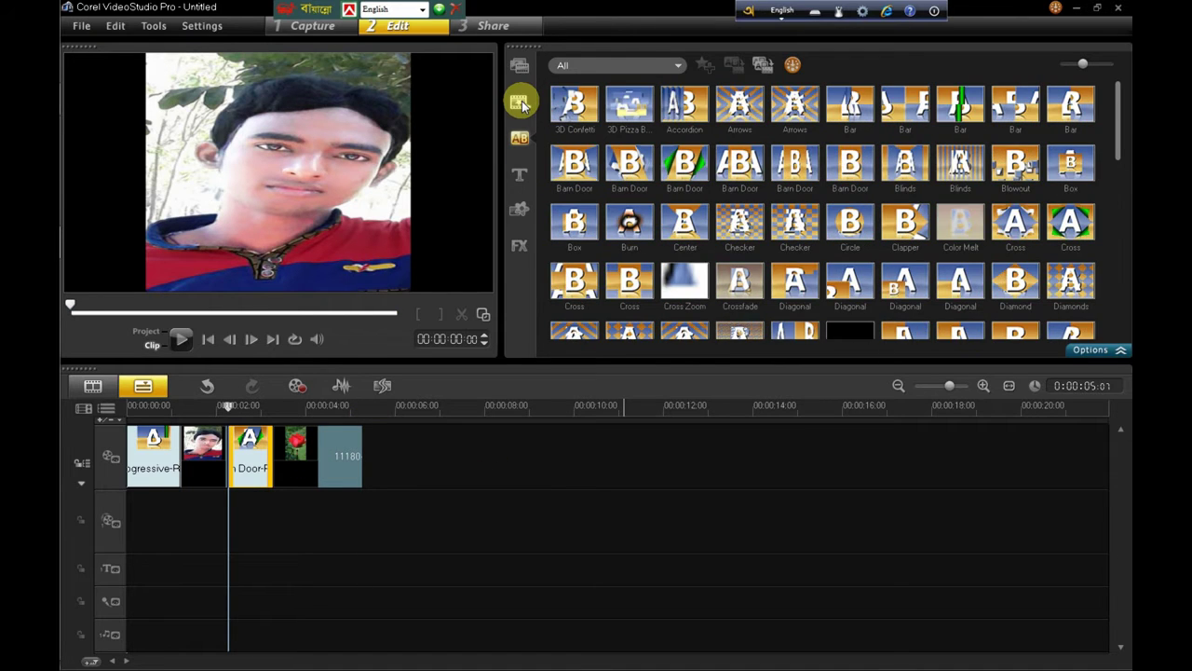
pyautogui.click(518, 65)
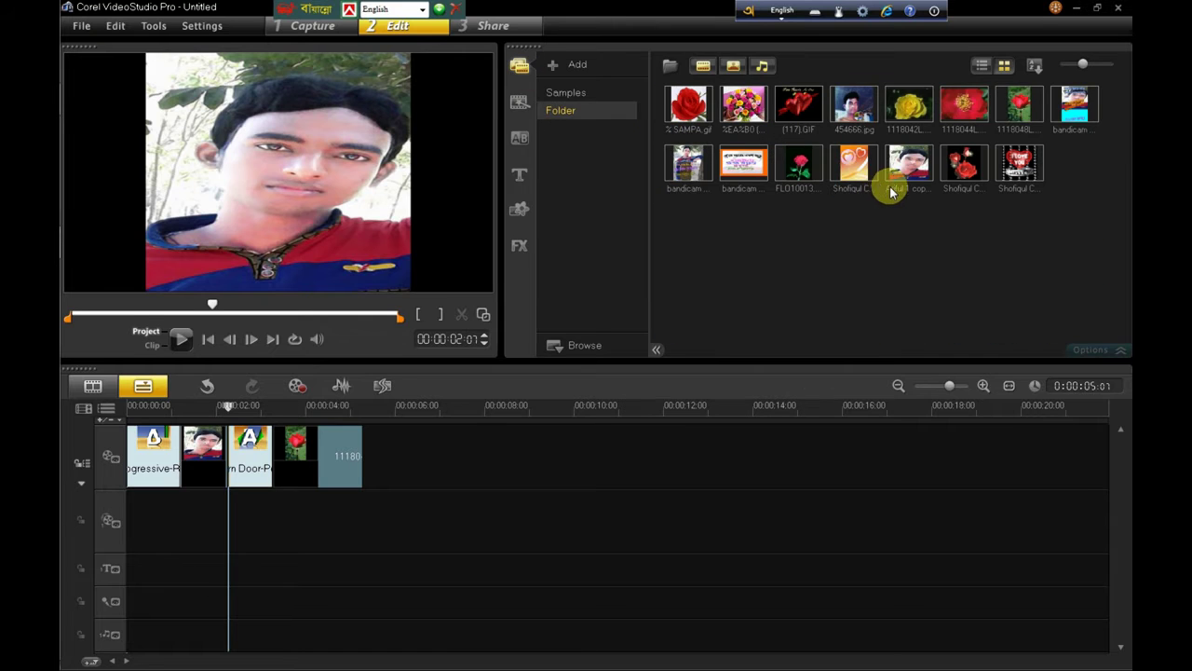
pyautogui.moveTo(962, 168); pyautogui.dragTo(869, 214)
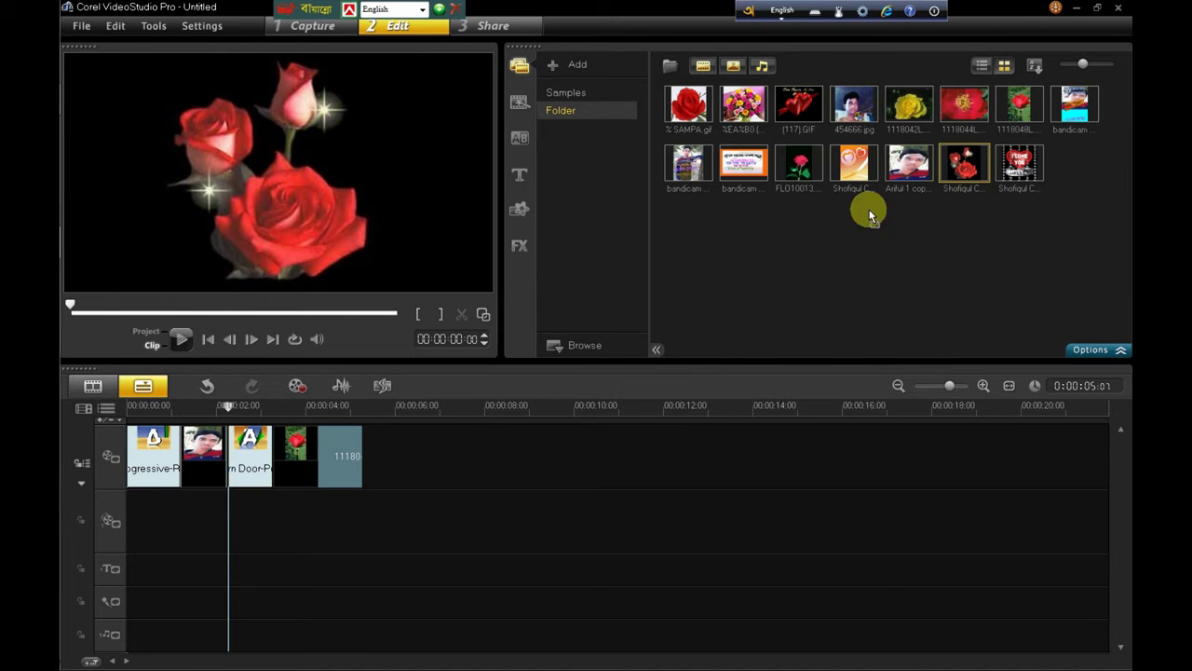
pyautogui.click(372, 462)
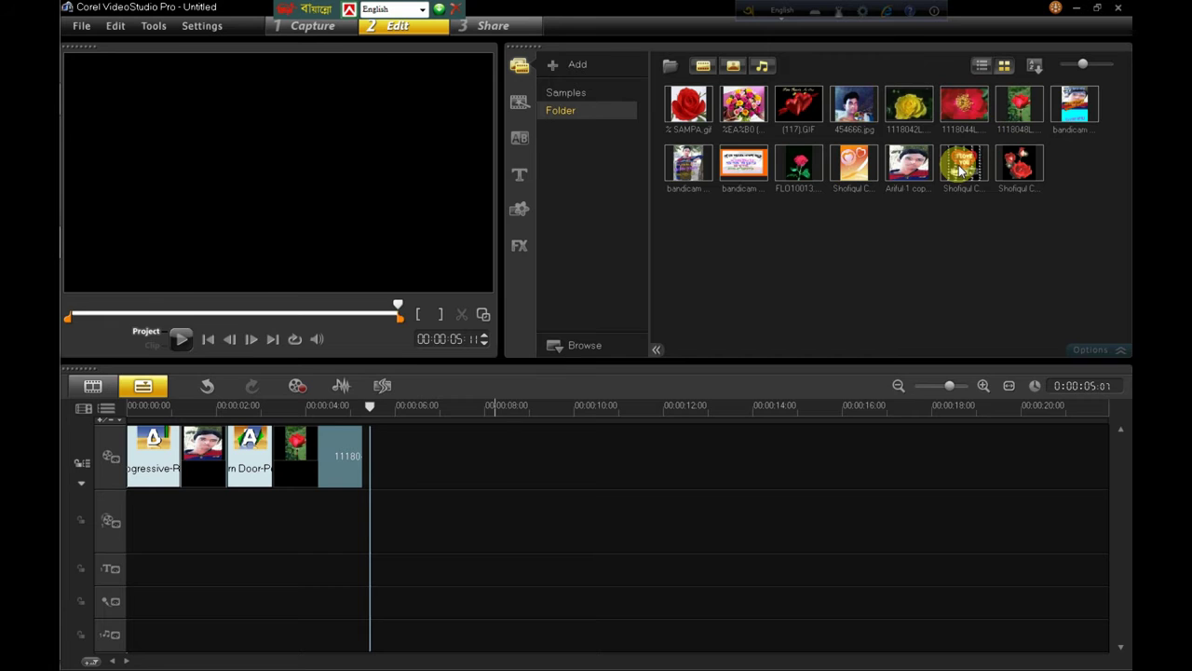
pyautogui.click(964, 163)
pyautogui.click(386, 452)
pyautogui.click(373, 461)
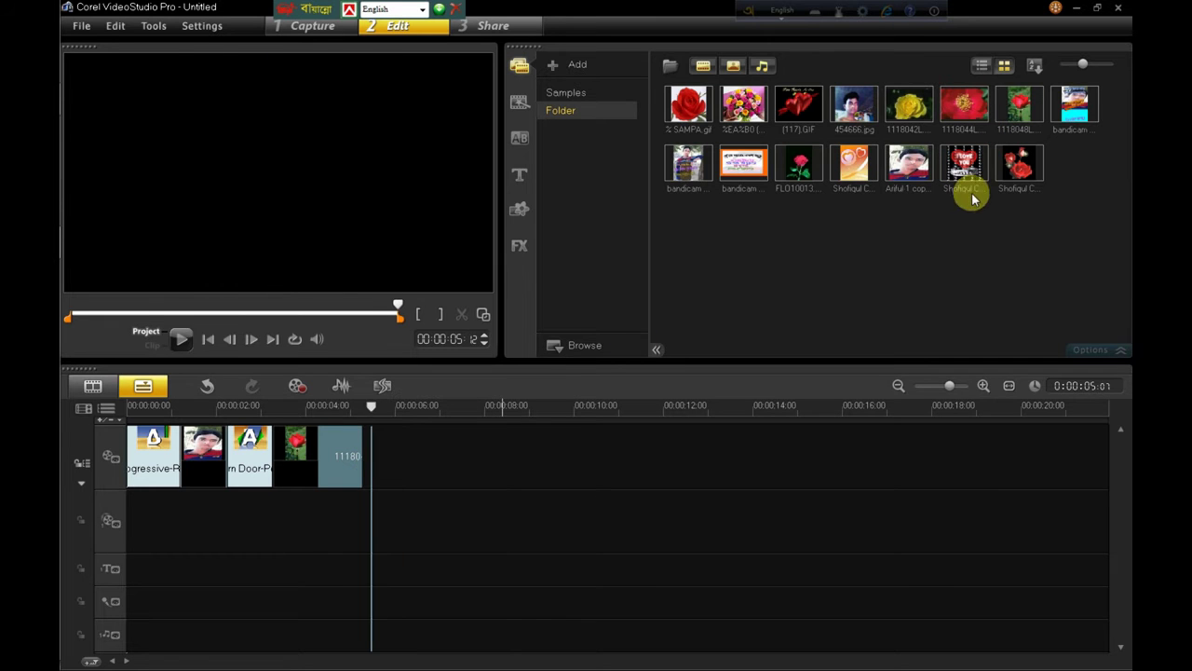
pyautogui.moveTo(966, 168); pyautogui.dragTo(463, 456)
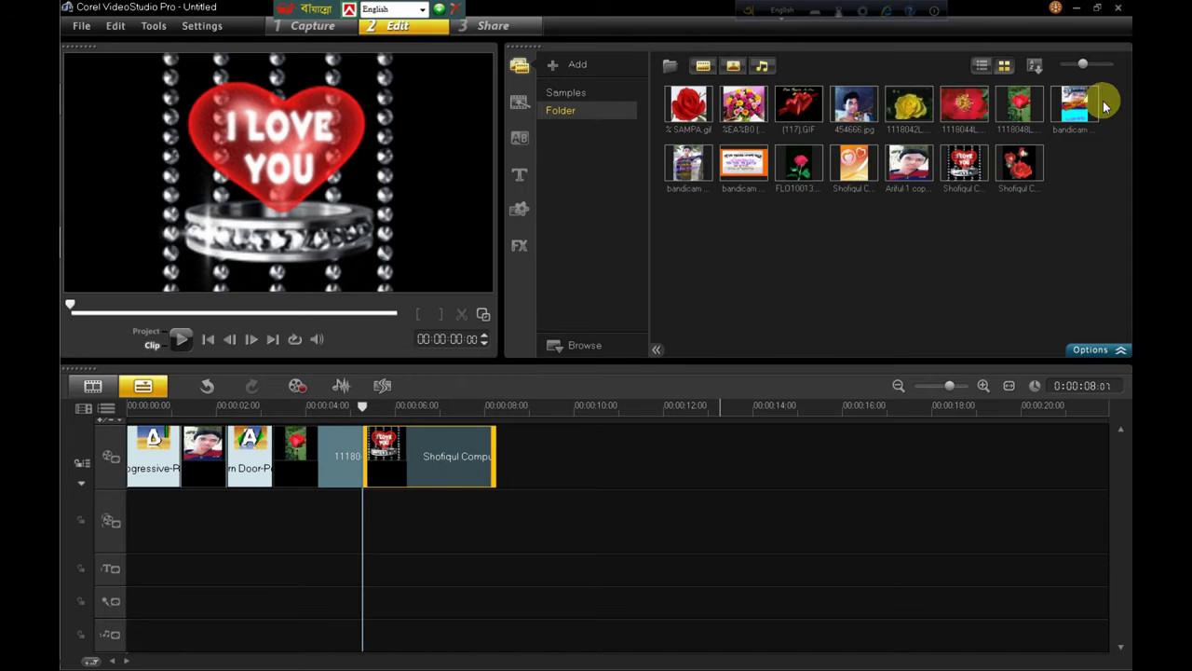
# Step: From All transitions, add Flap A after the I LOVE YOU clip and MaskF before it
pyautogui.click(549, 114)
pyautogui.click(528, 72)
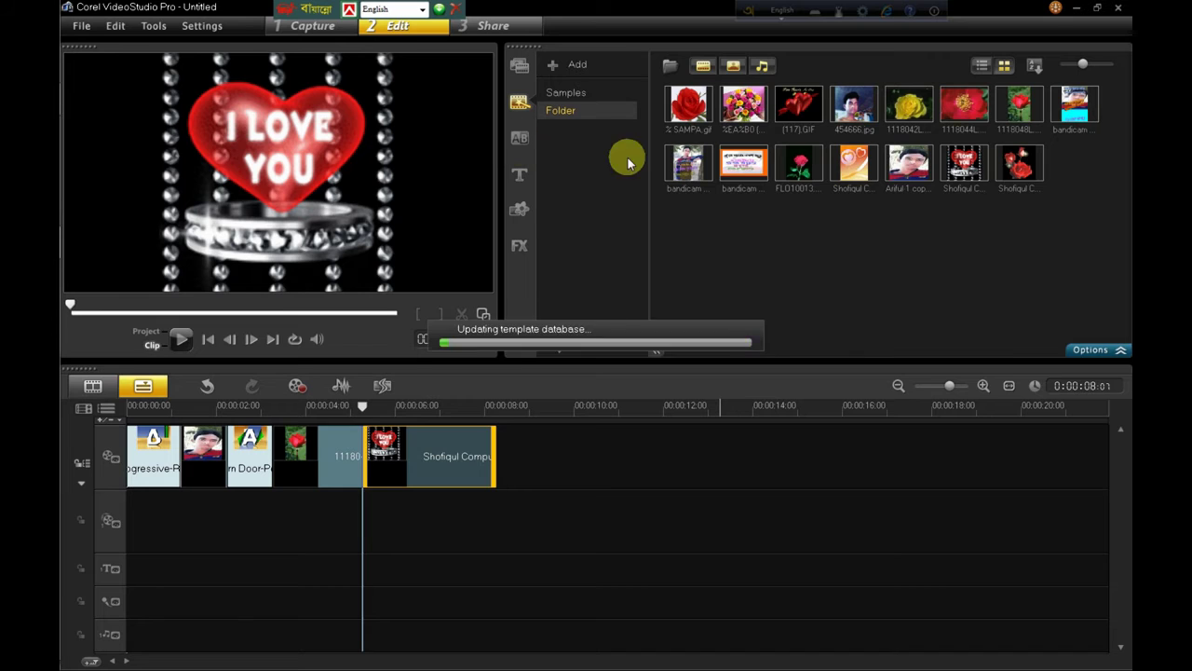
pyautogui.click(520, 138)
pyautogui.click(647, 71)
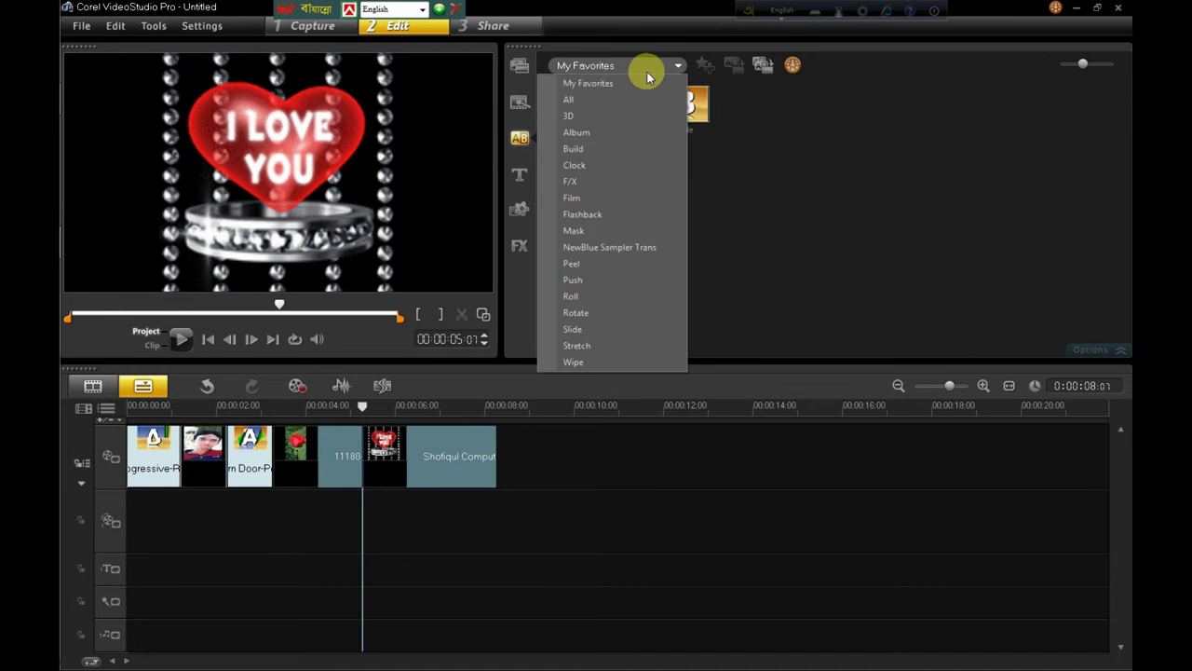
pyautogui.click(591, 110)
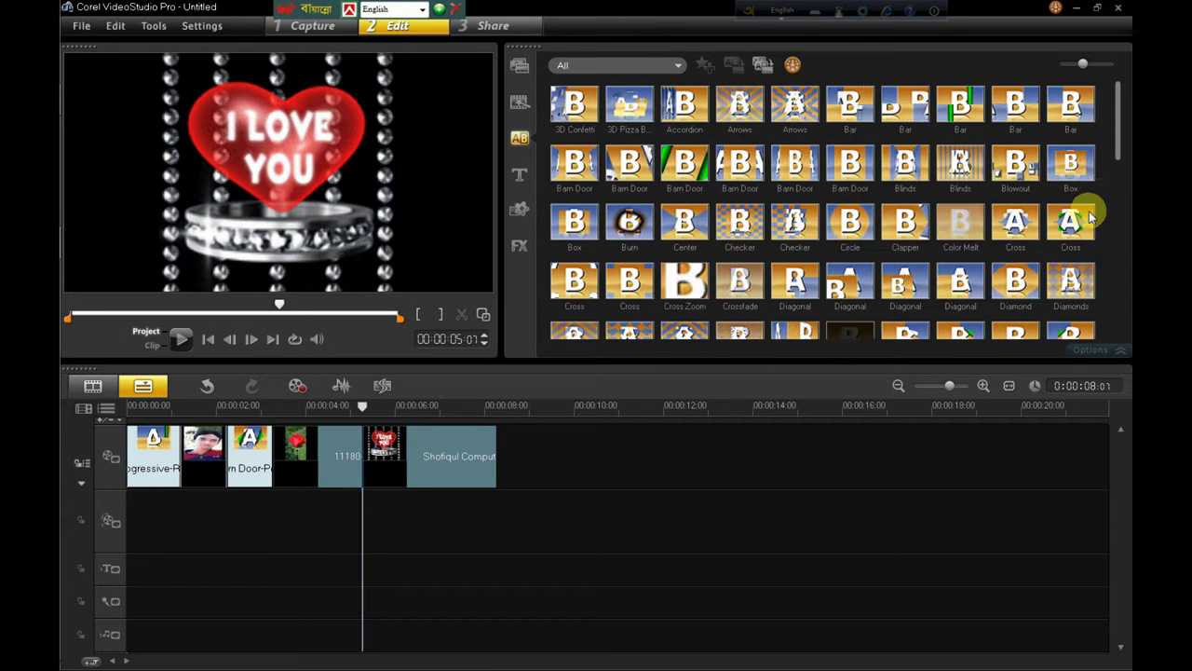
pyautogui.click(1058, 220)
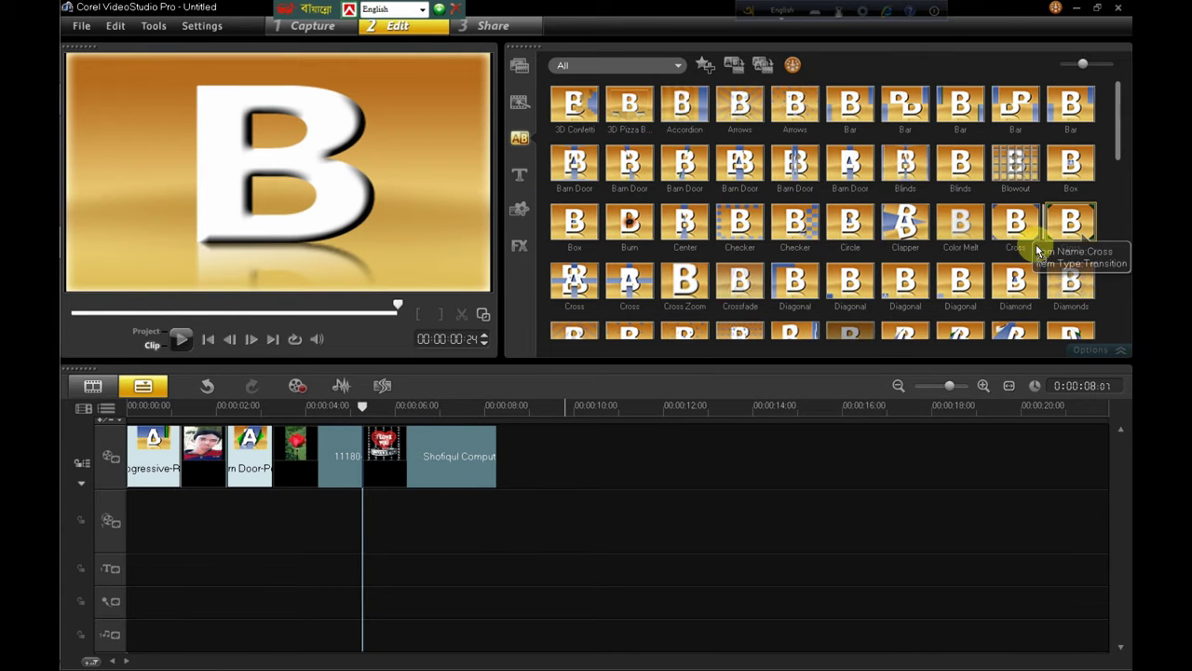
pyautogui.moveTo(480, 459); pyautogui.dragTo(503, 453)
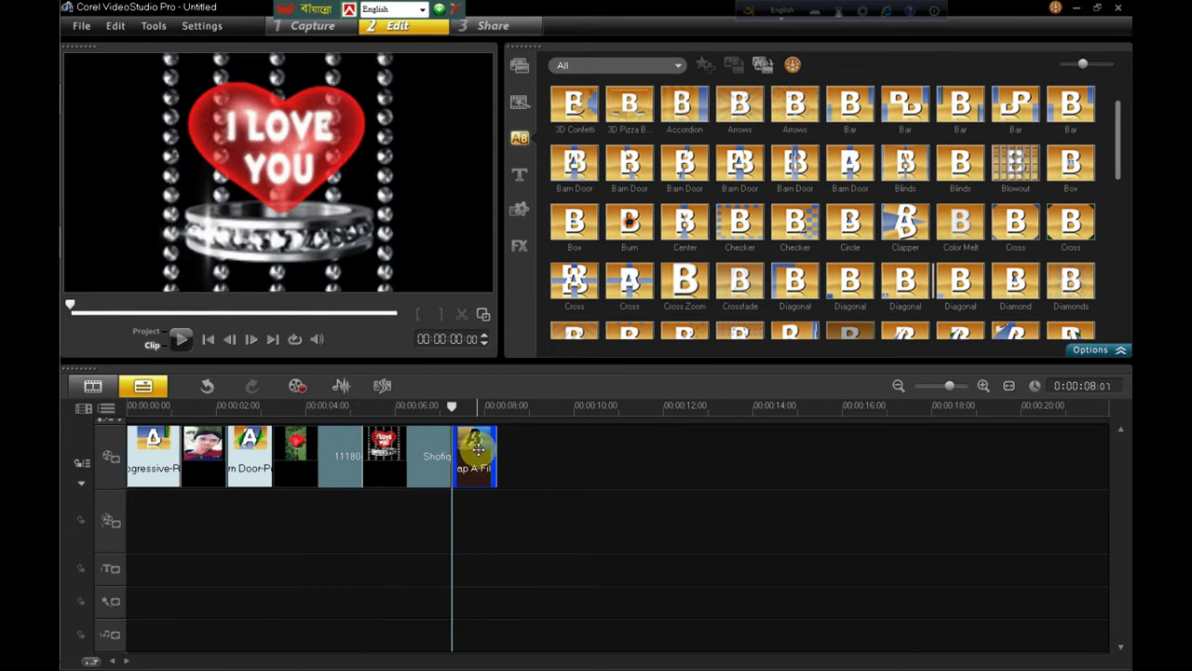
pyautogui.scroll(-1, 1123, 221)
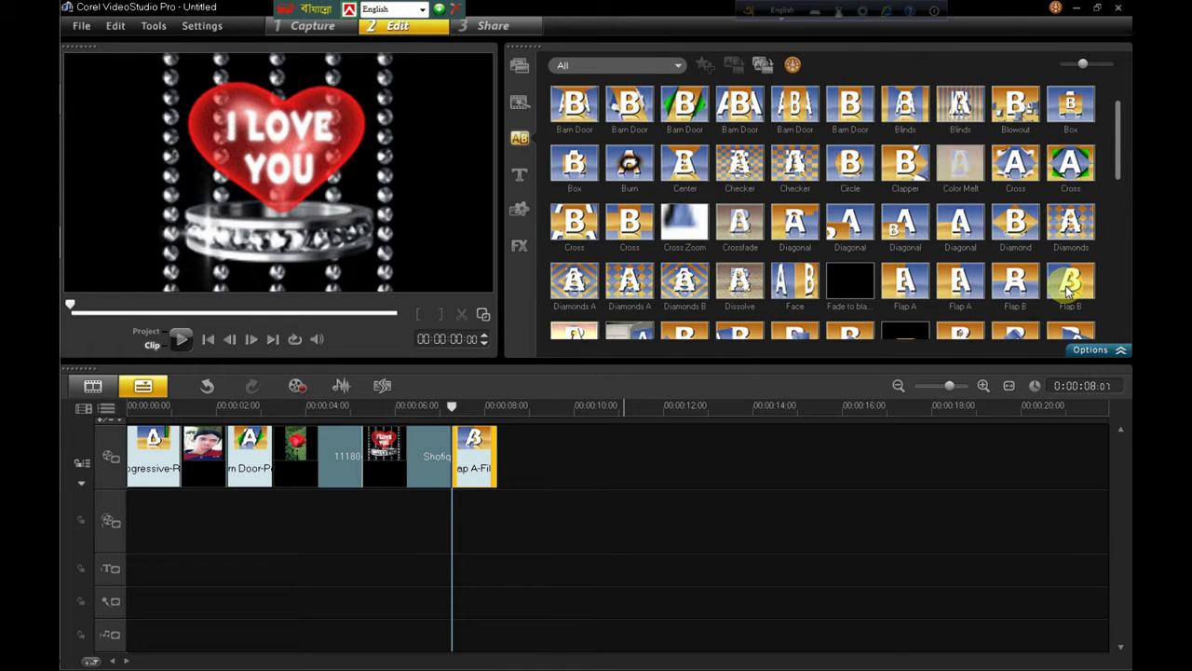
pyautogui.moveTo(1055, 293); pyautogui.dragTo(346, 458)
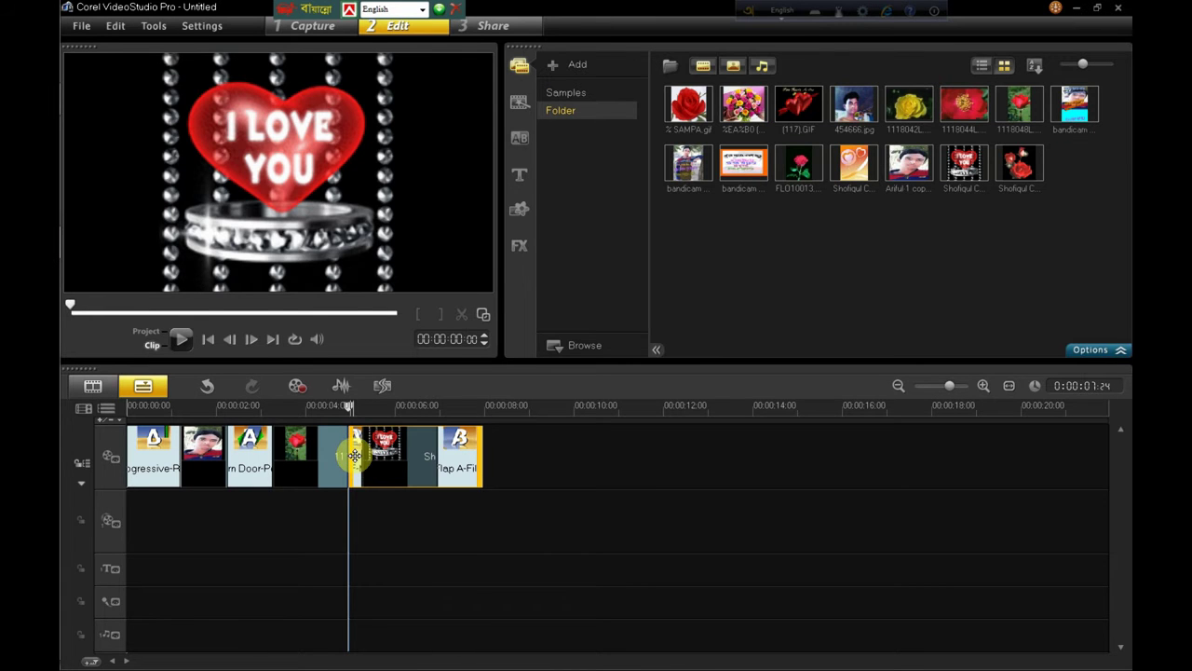
# Step: Stretch the MaskF-Mask transition to 0:00:00:20, then return to the photo library
pyautogui.doubleClick(355, 456)
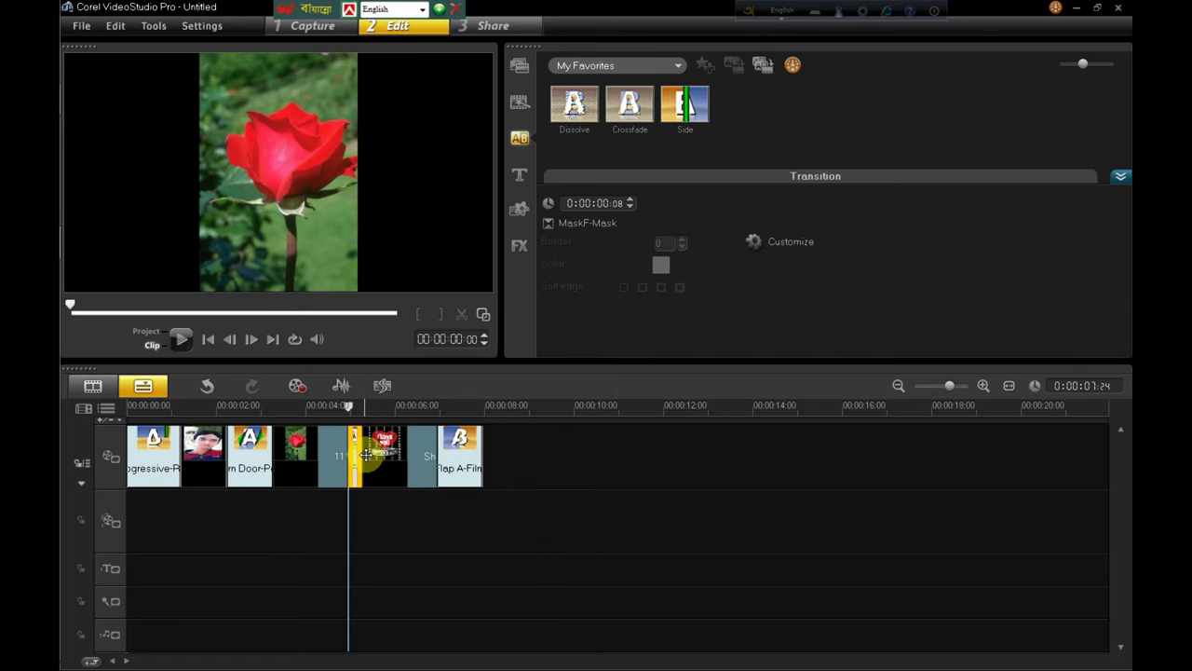
pyautogui.moveTo(361, 453); pyautogui.dragTo(385, 452)
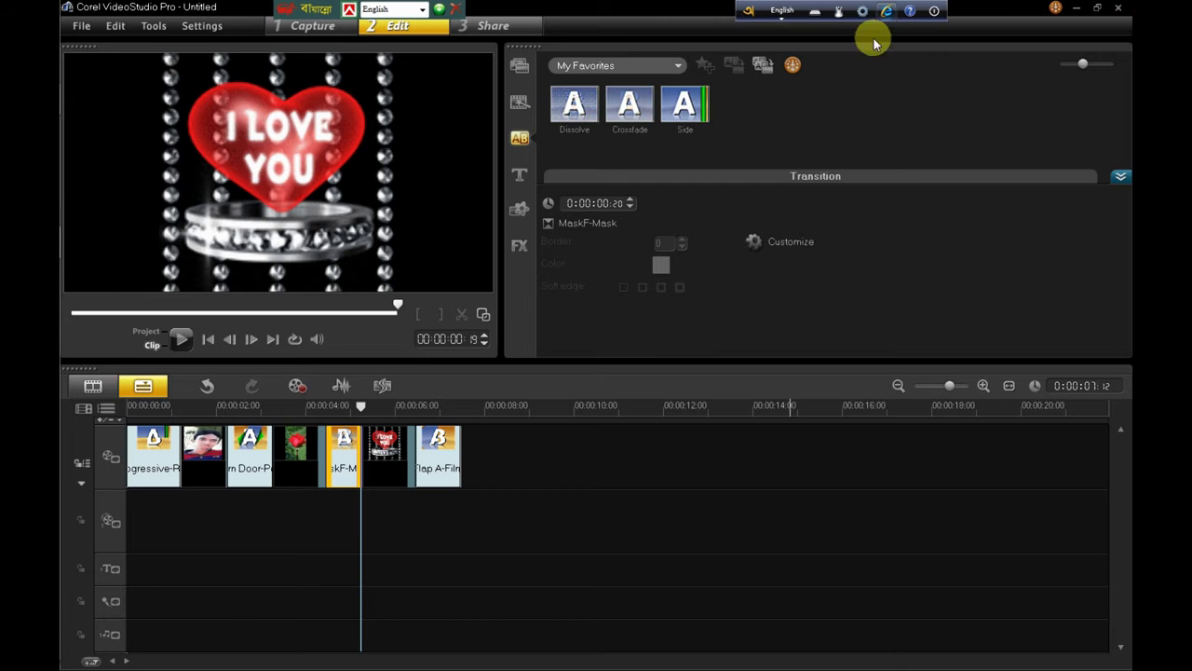
pyautogui.click(520, 67)
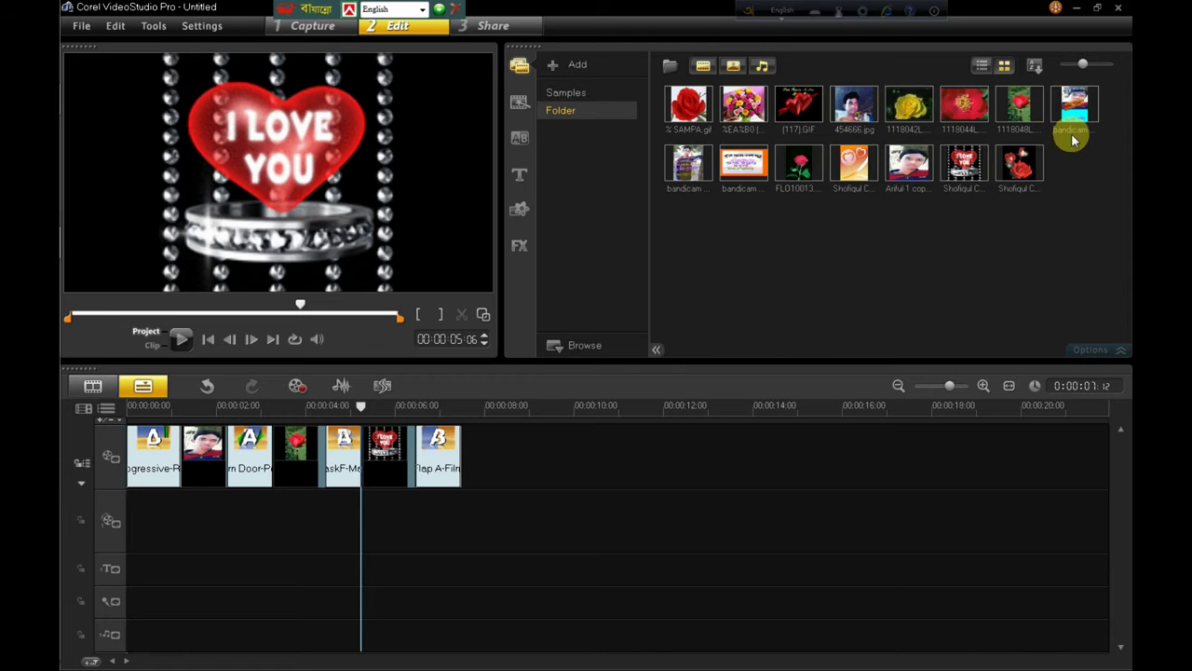
# Step: Append the bandicam 2 photo after Flap A and follow it with the Side-Roll transition
pyautogui.click(698, 156)
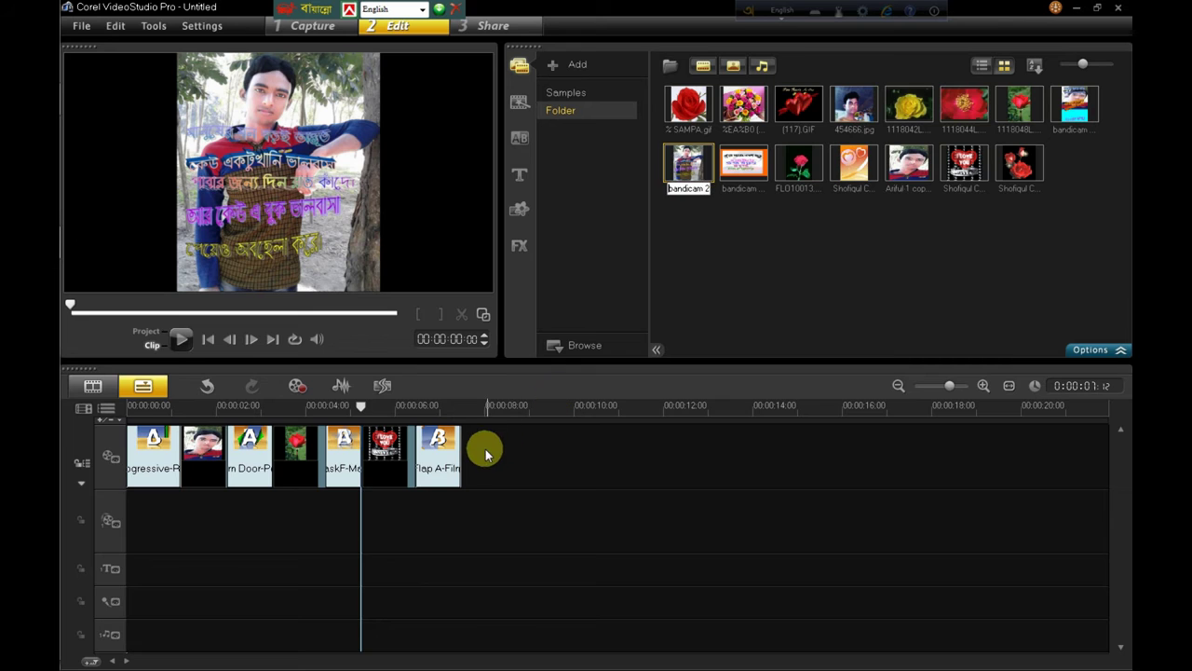
pyautogui.moveTo(681, 165); pyautogui.dragTo(494, 449)
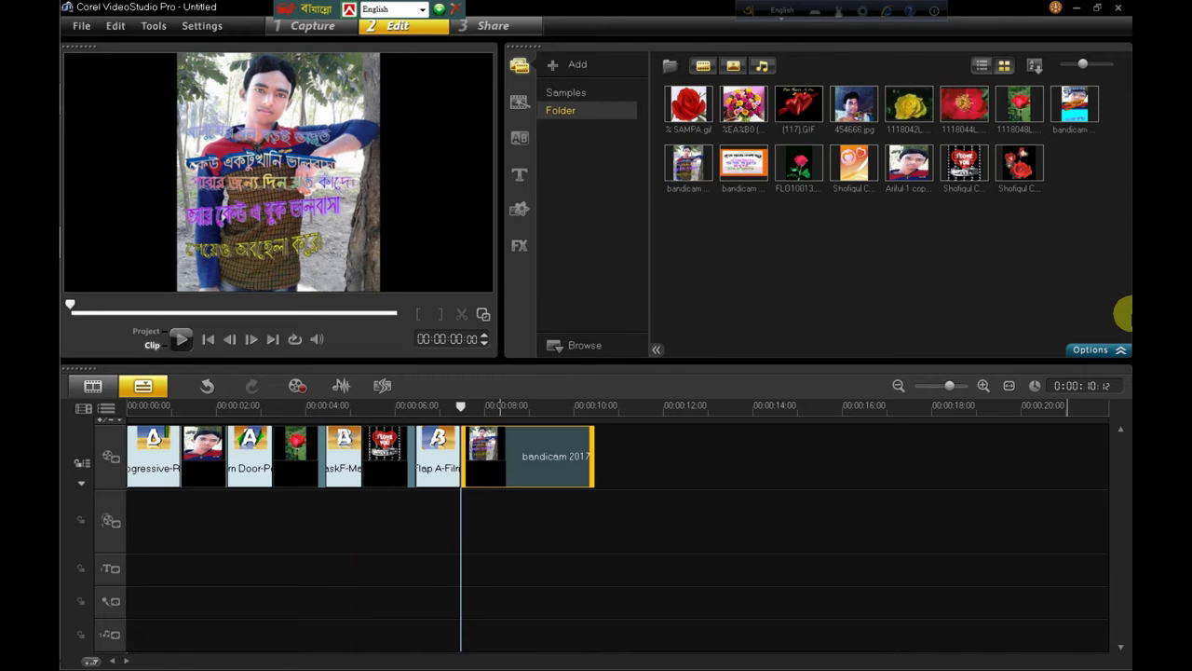
pyautogui.click(518, 139)
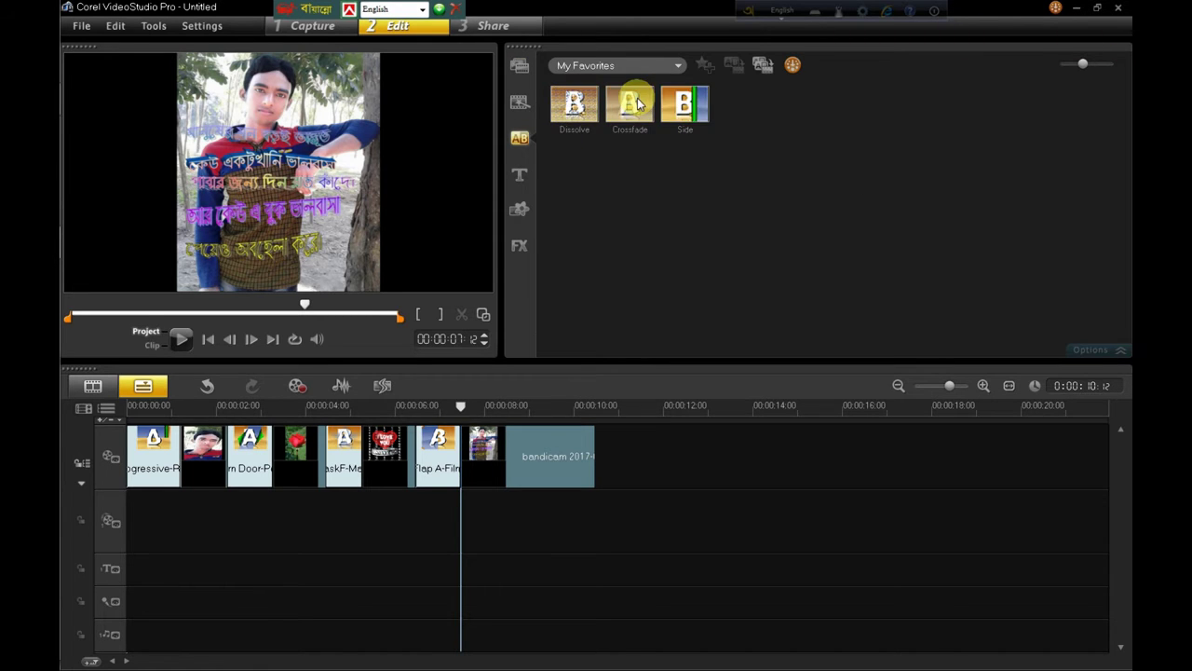
pyautogui.moveTo(686, 105); pyautogui.dragTo(576, 454)
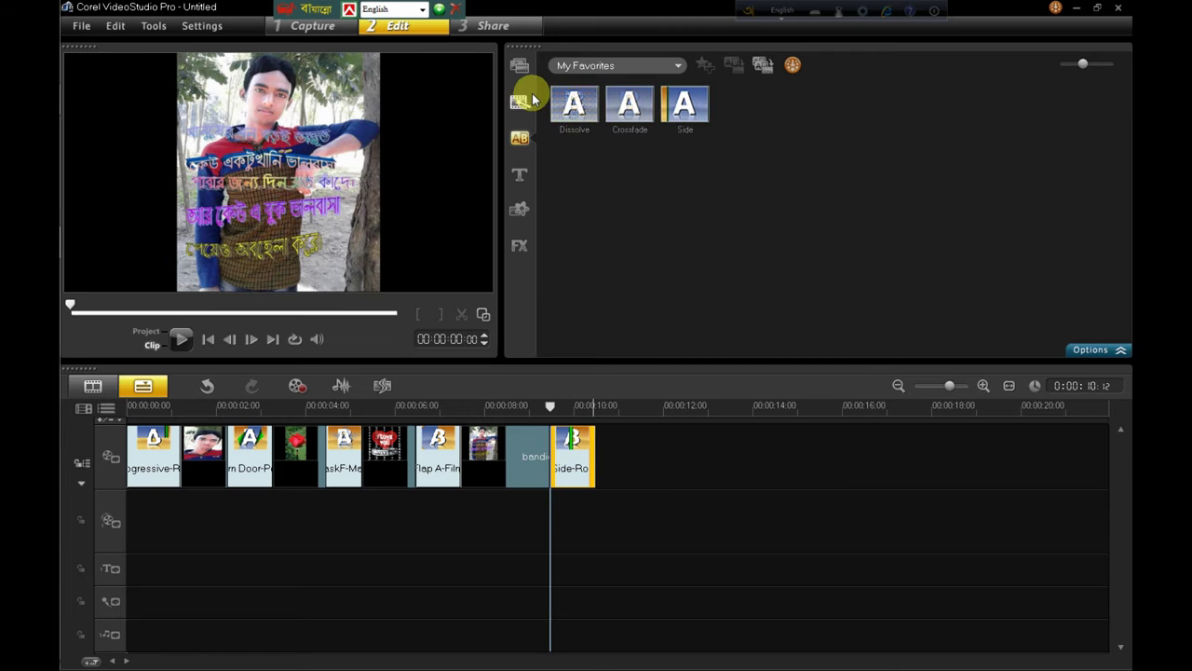
pyautogui.click(520, 66)
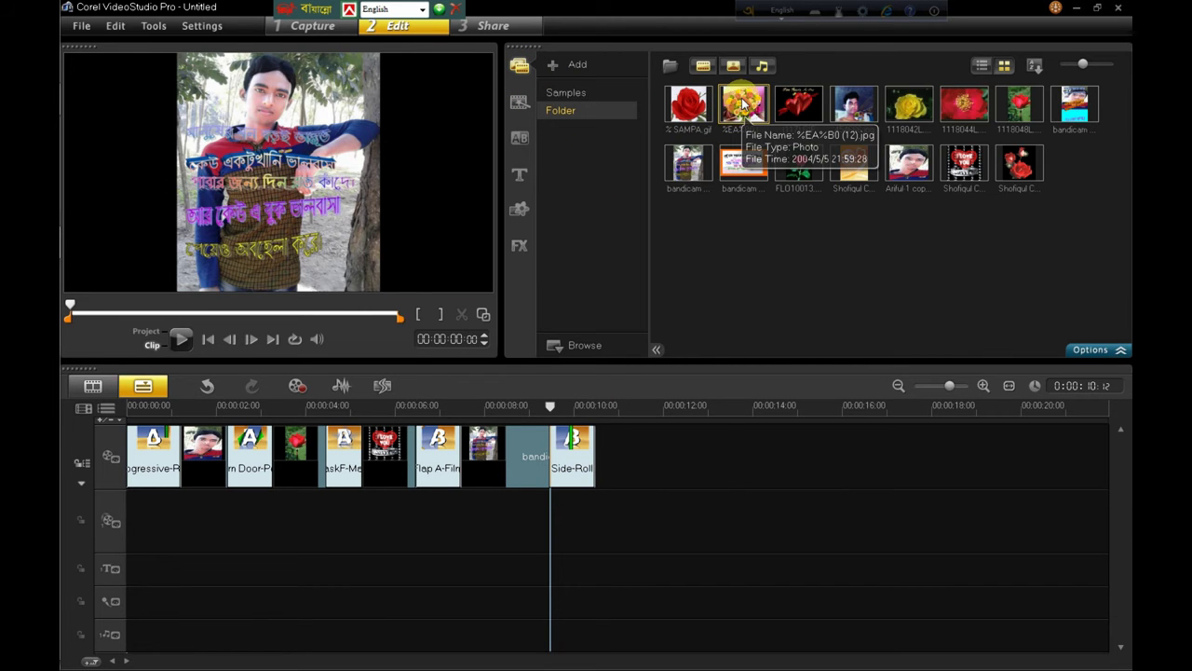
# Step: Append the rose bouquet photo after Side-Roll, bringing the project to about 13 seconds
pyautogui.moveTo(738, 117); pyautogui.dragTo(606, 447)
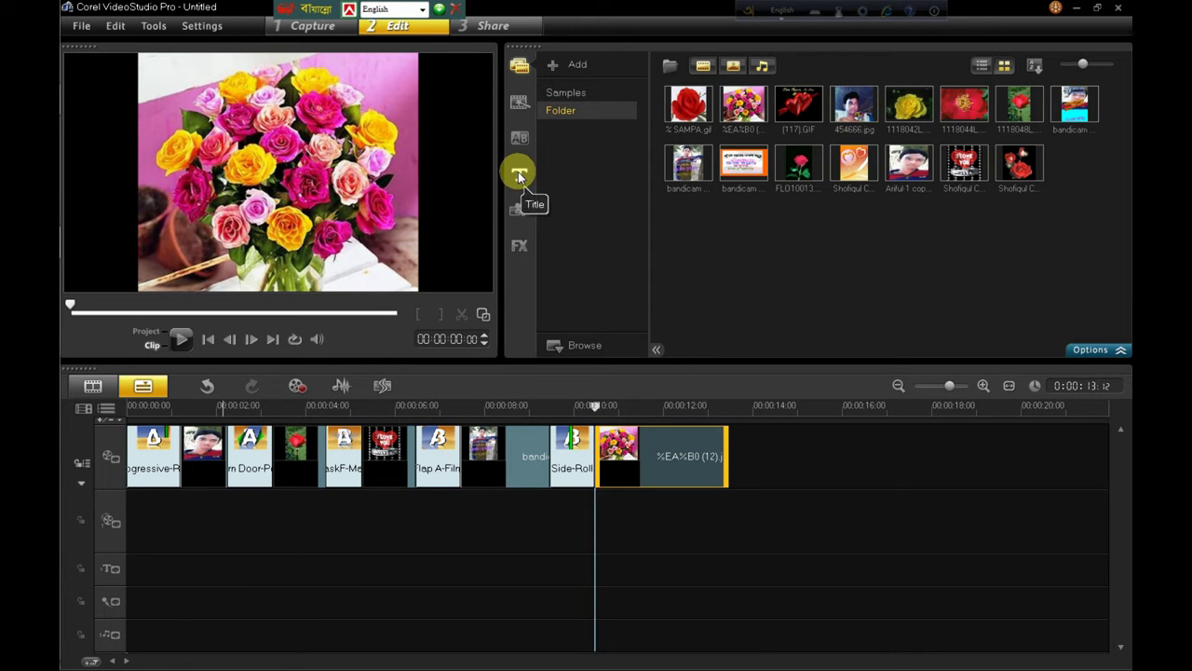
# Step: Show the Title library and preview several animated lorem ipsum title presets
pyautogui.click(519, 174)
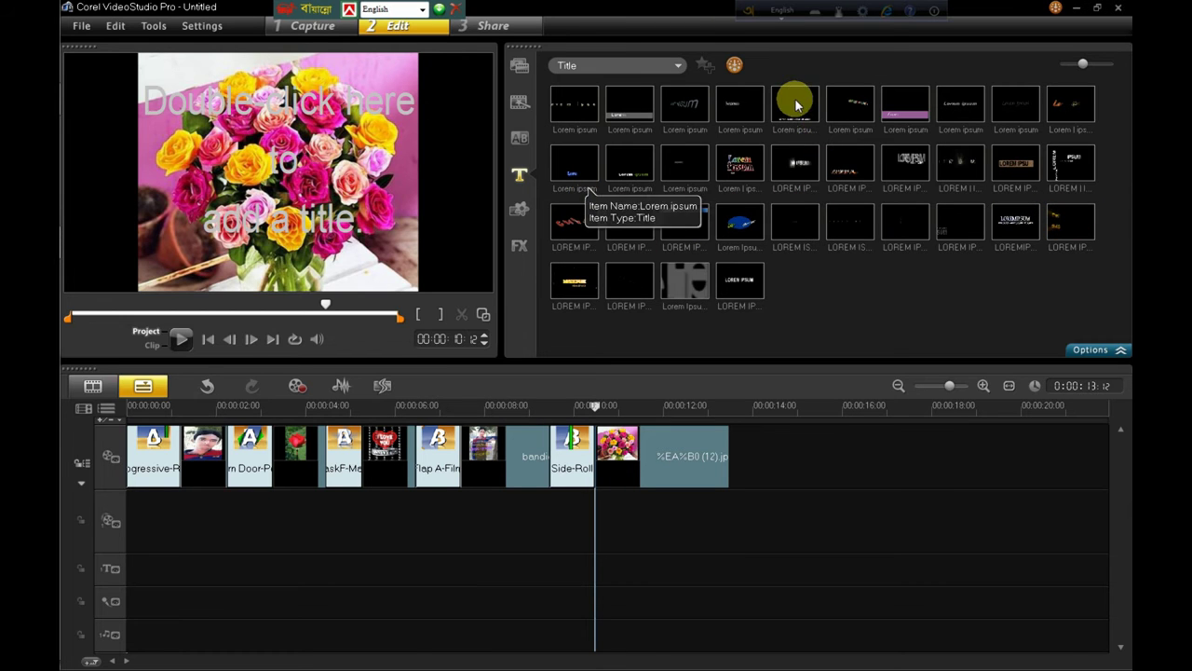
pyautogui.click(735, 105)
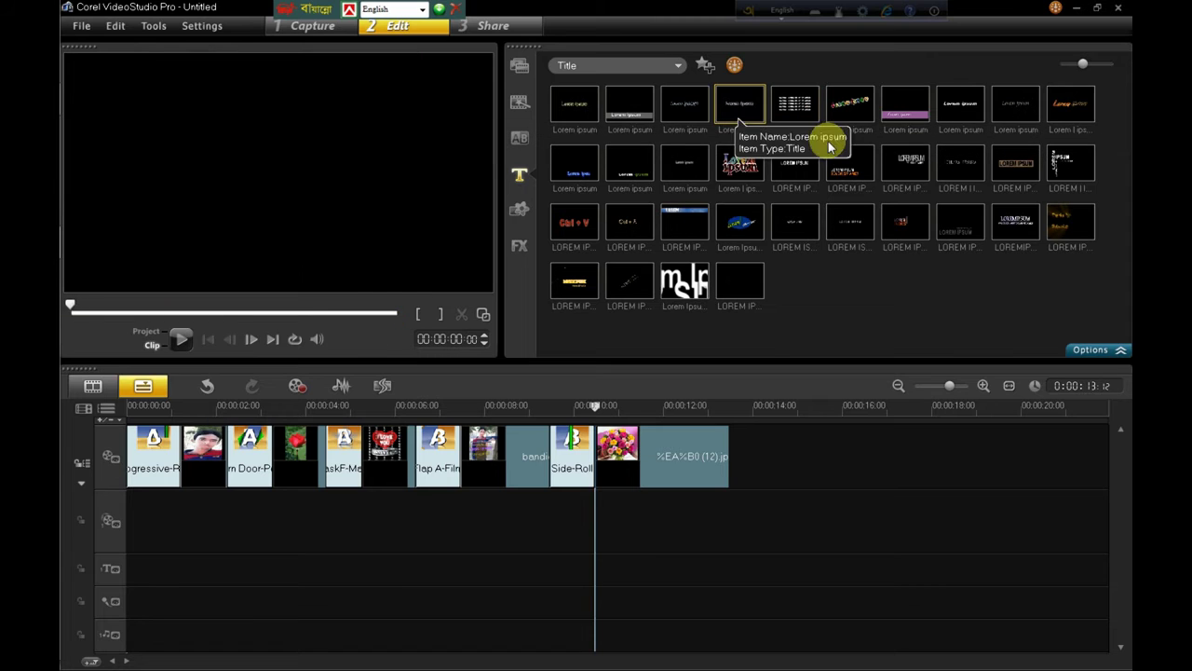
pyautogui.click(810, 163)
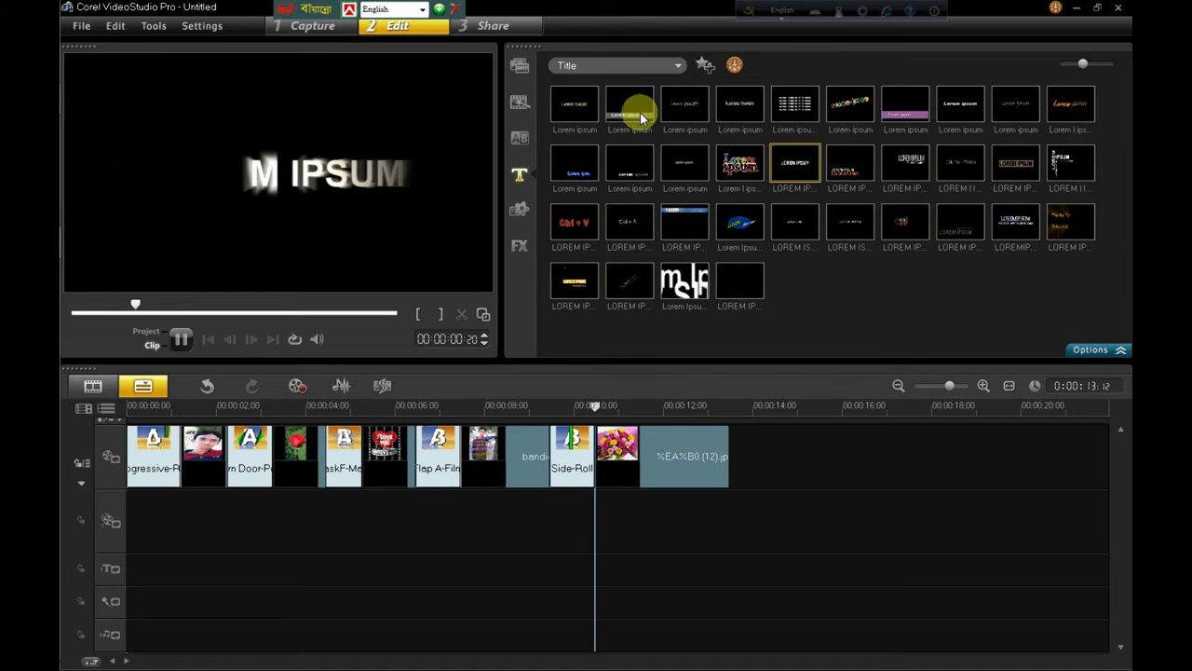
pyautogui.click(759, 106)
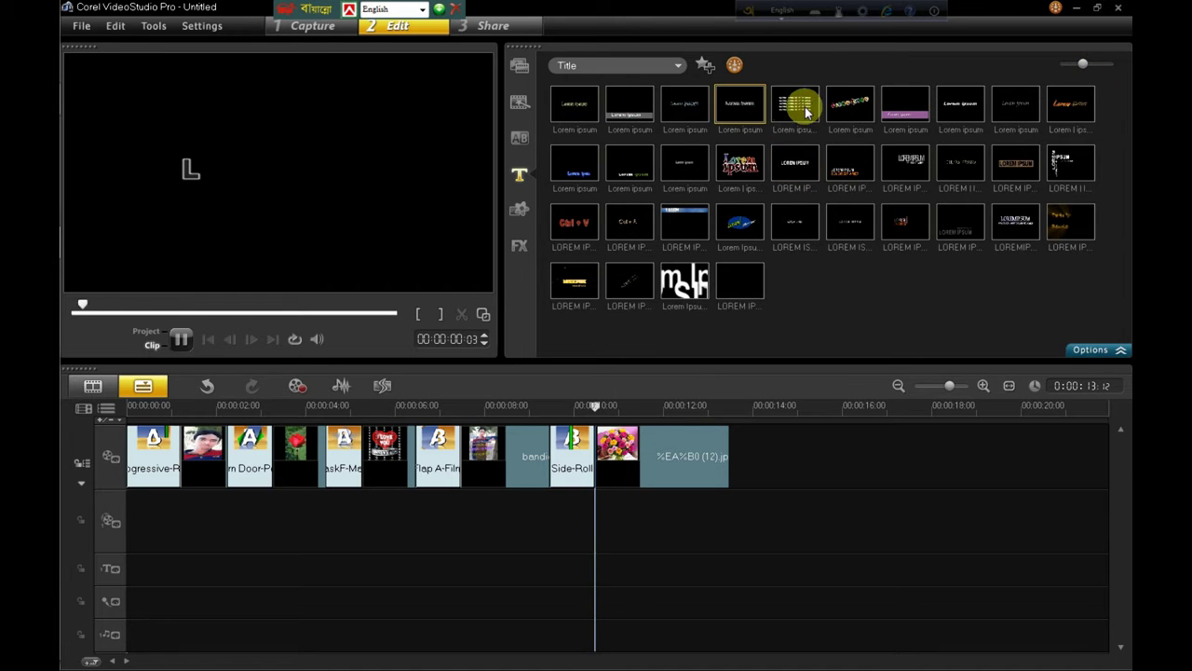
pyautogui.click(798, 225)
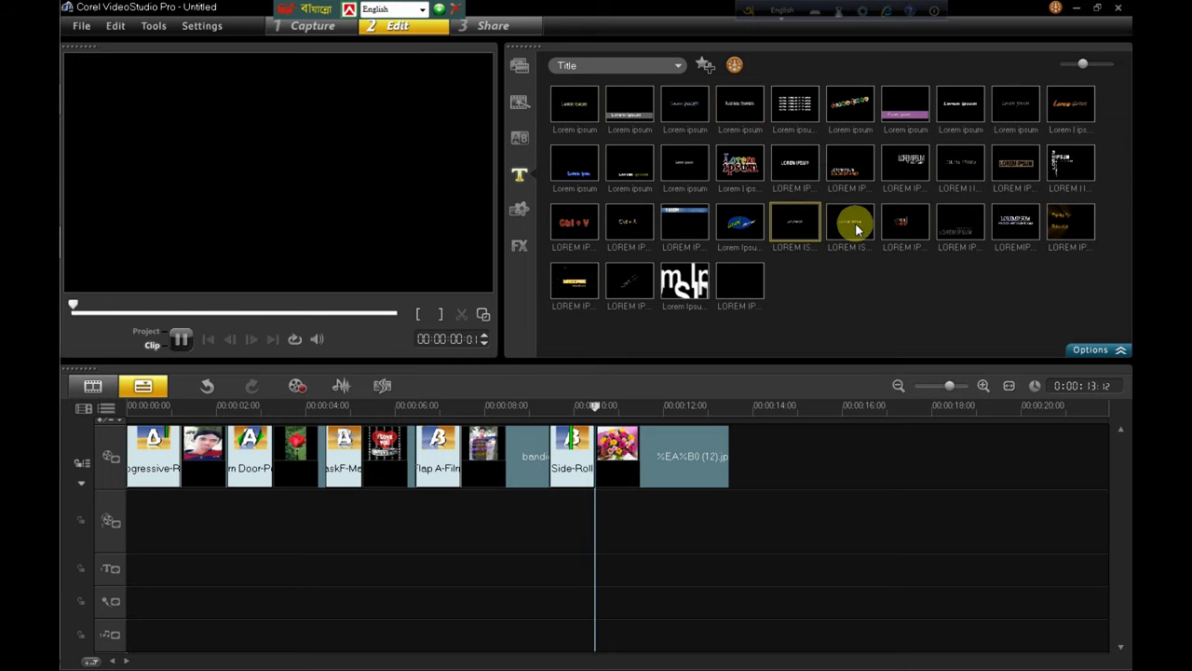
pyautogui.click(855, 222)
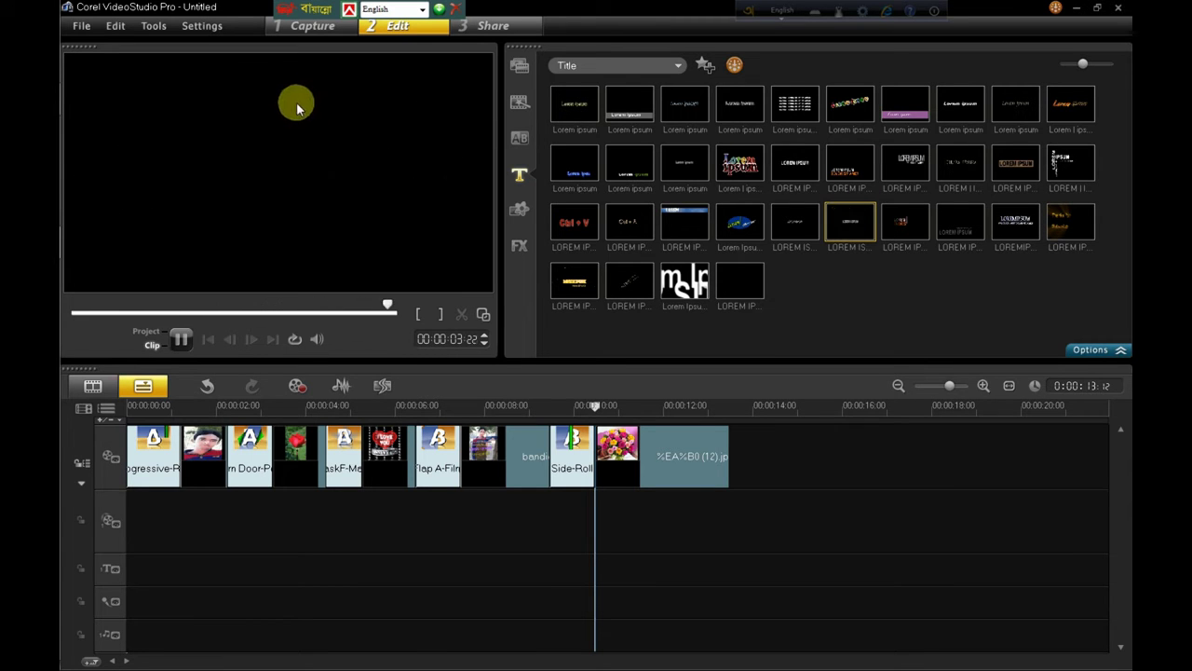
# Step: Replace the LOREM IPSUM placeholder with the person's full name in Square721 BT
pyautogui.doubleClick(250, 163)
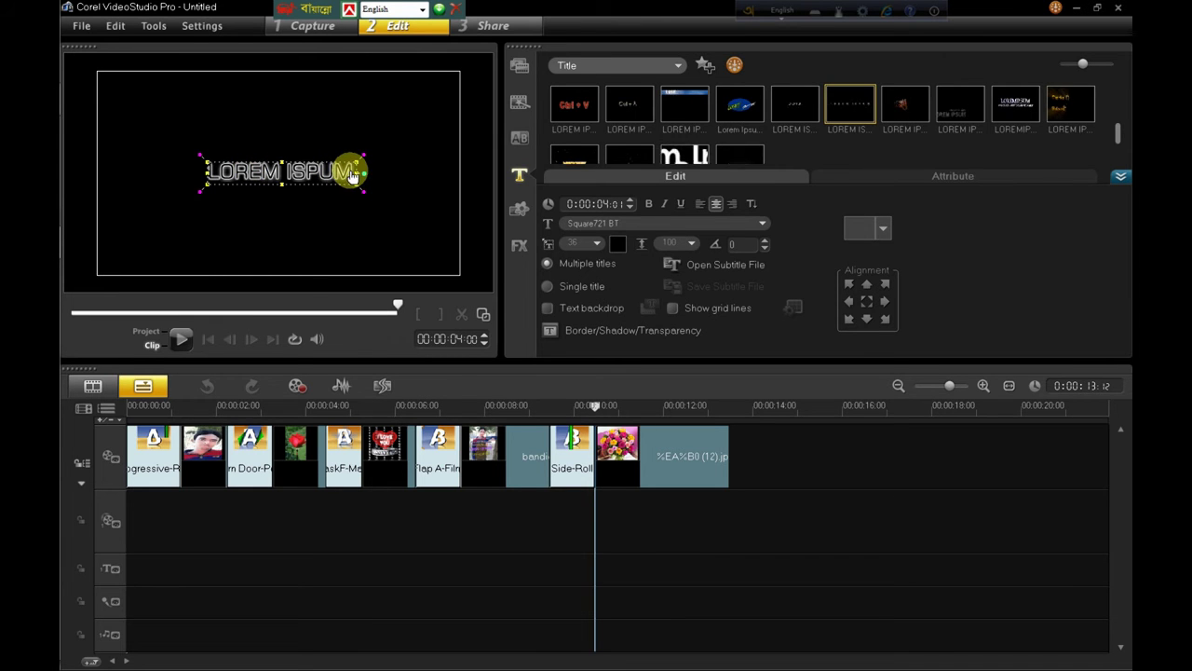
pyautogui.click(350, 173)
pyautogui.press('BackSpace')
pyautogui.press('BackSpace')
pyautogui.press('BackSpace')
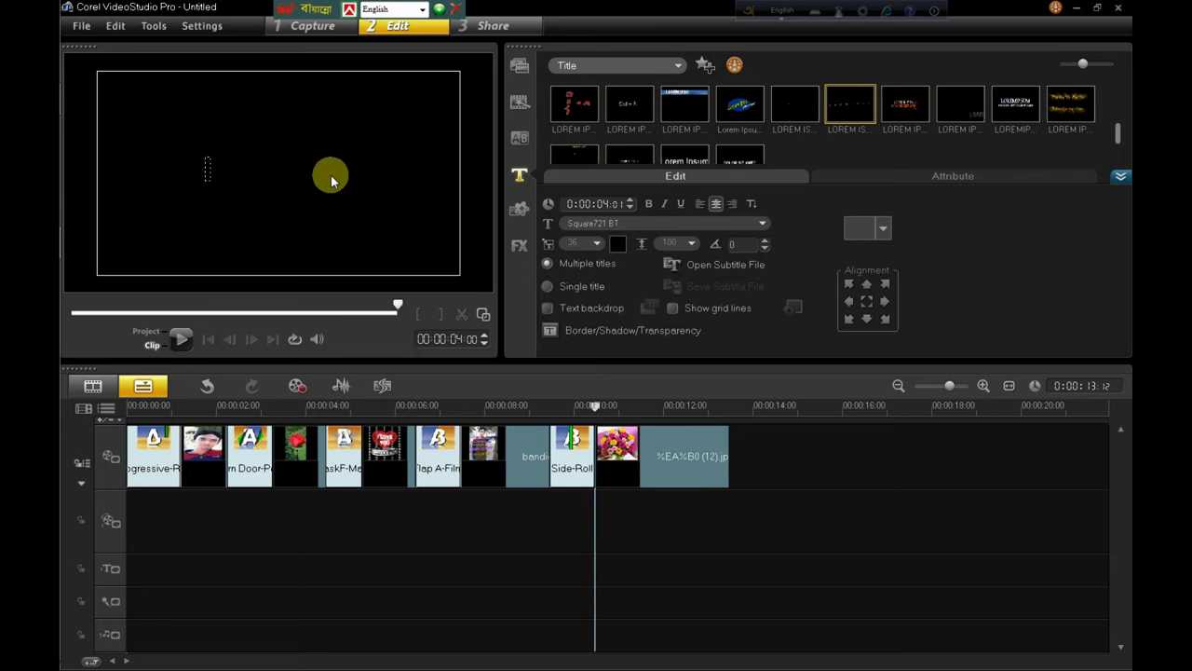
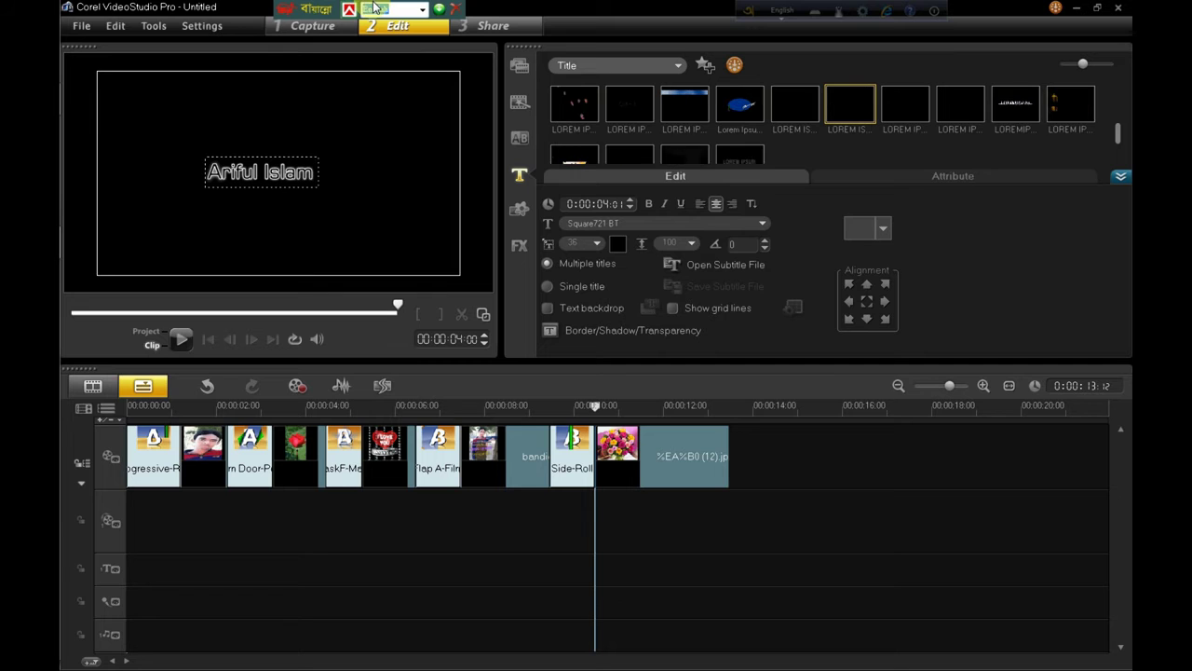
pyautogui.click(321, 186)
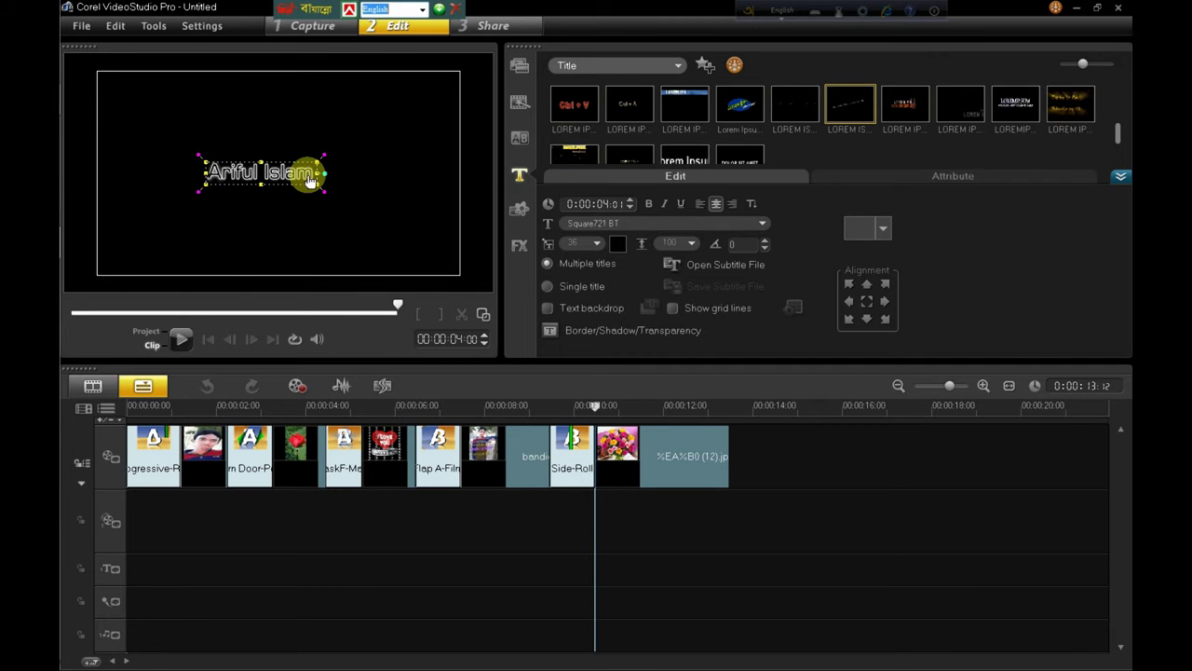
# Step: Compare a few title animations and drop the chosen one on the Title track at 0:00
pyautogui.click(403, 195)
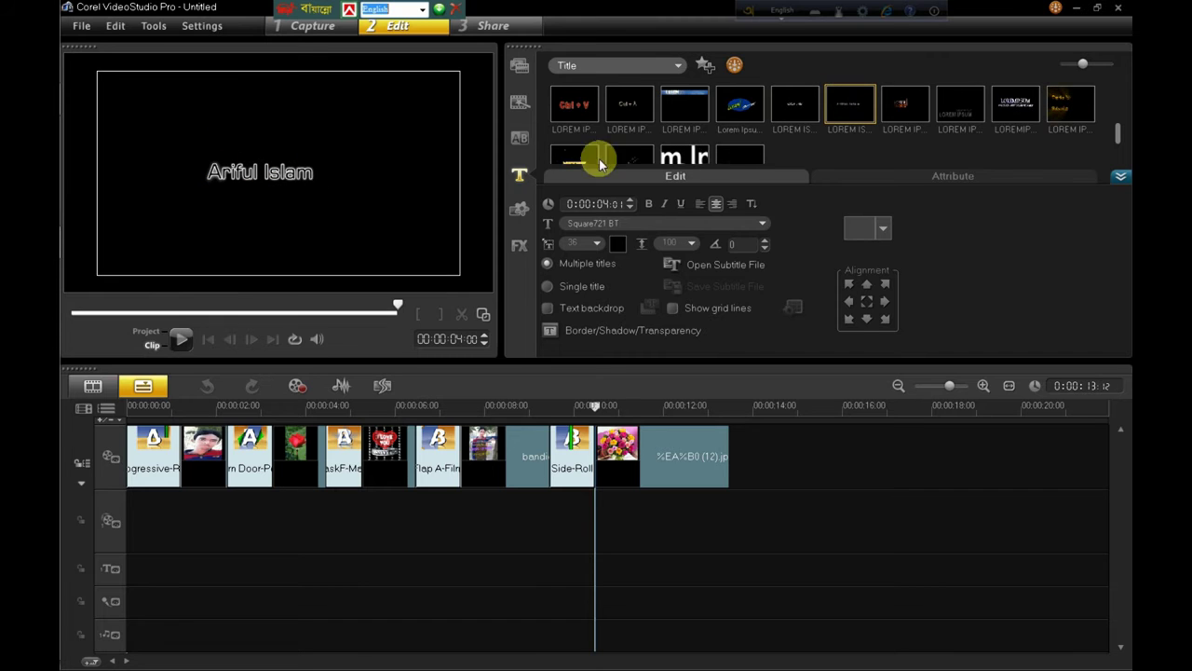
pyautogui.click(1120, 175)
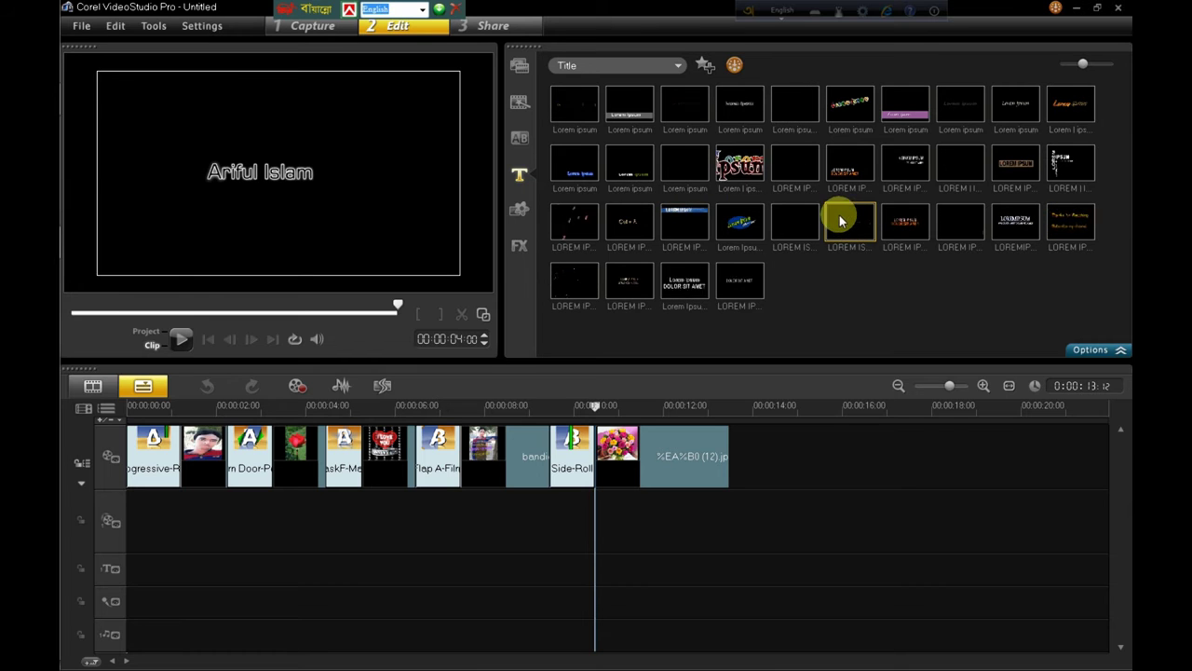
pyautogui.click(799, 165)
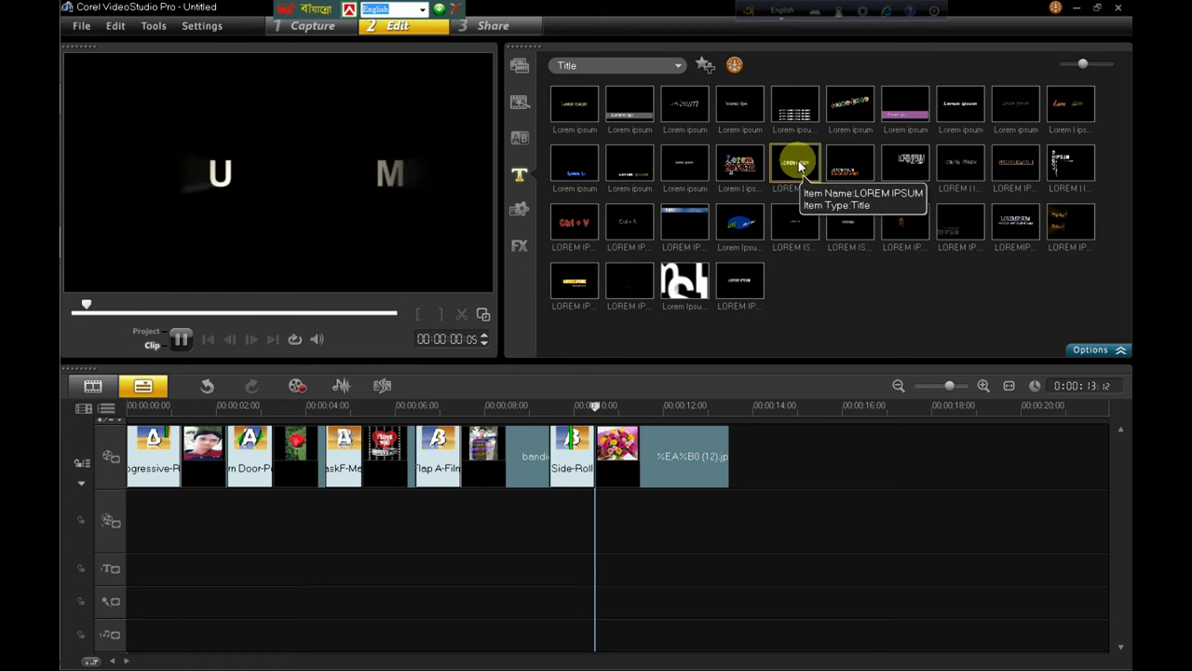
pyautogui.click(798, 224)
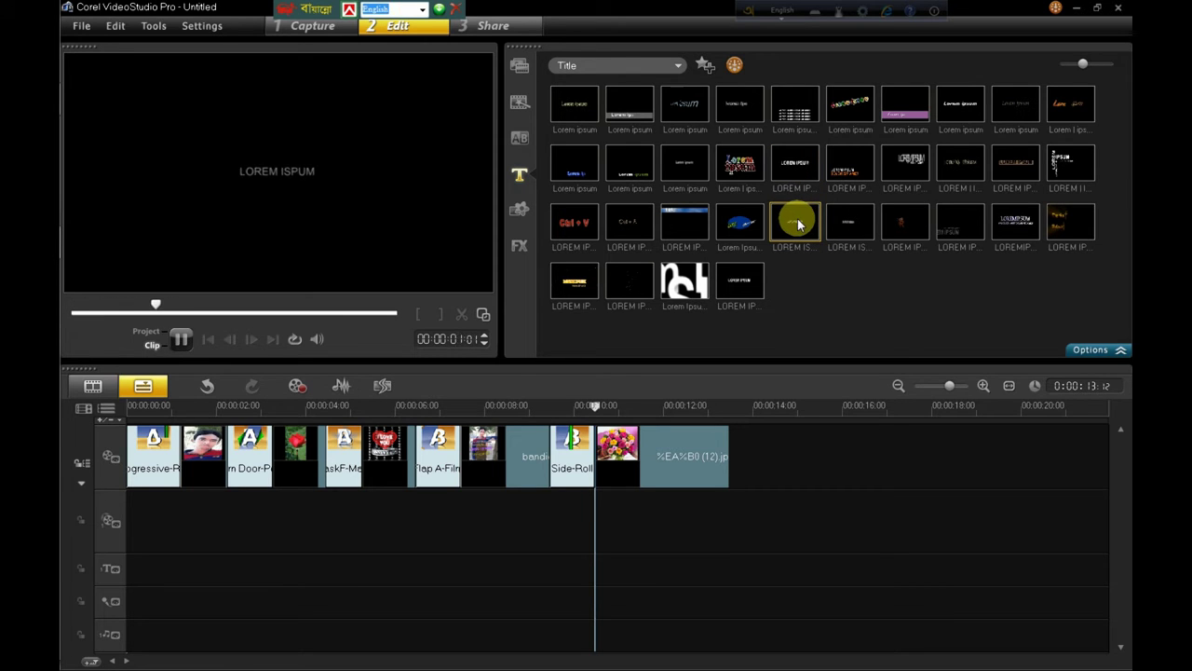
pyautogui.click(861, 227)
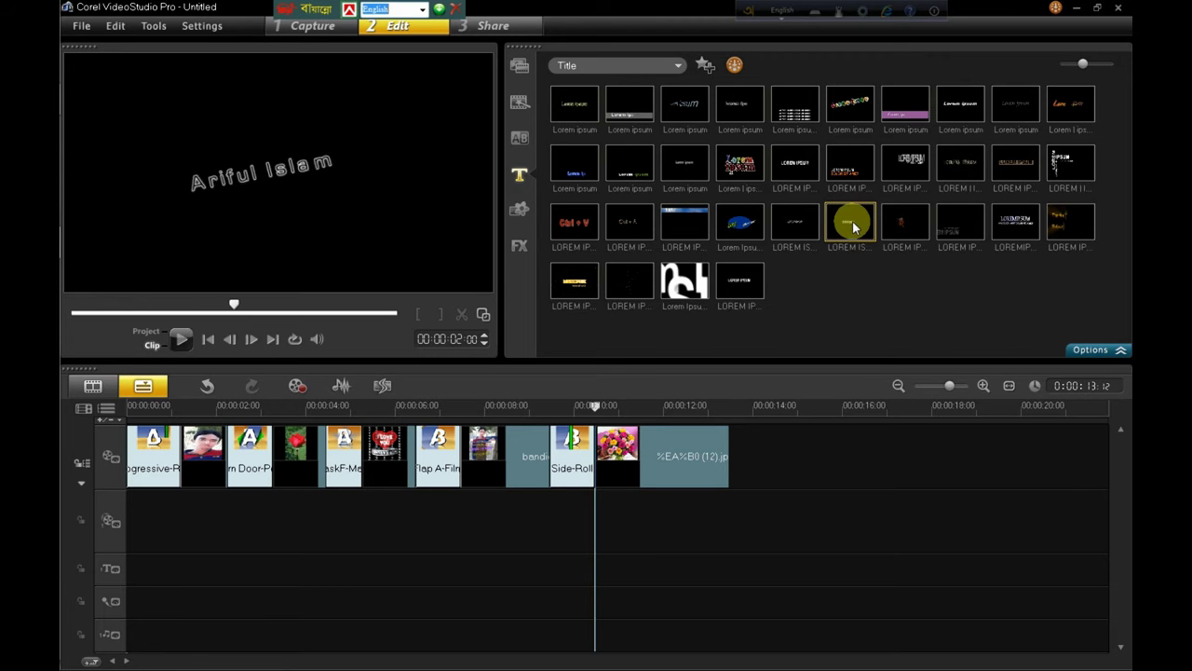
pyautogui.moveTo(819, 253); pyautogui.dragTo(133, 565)
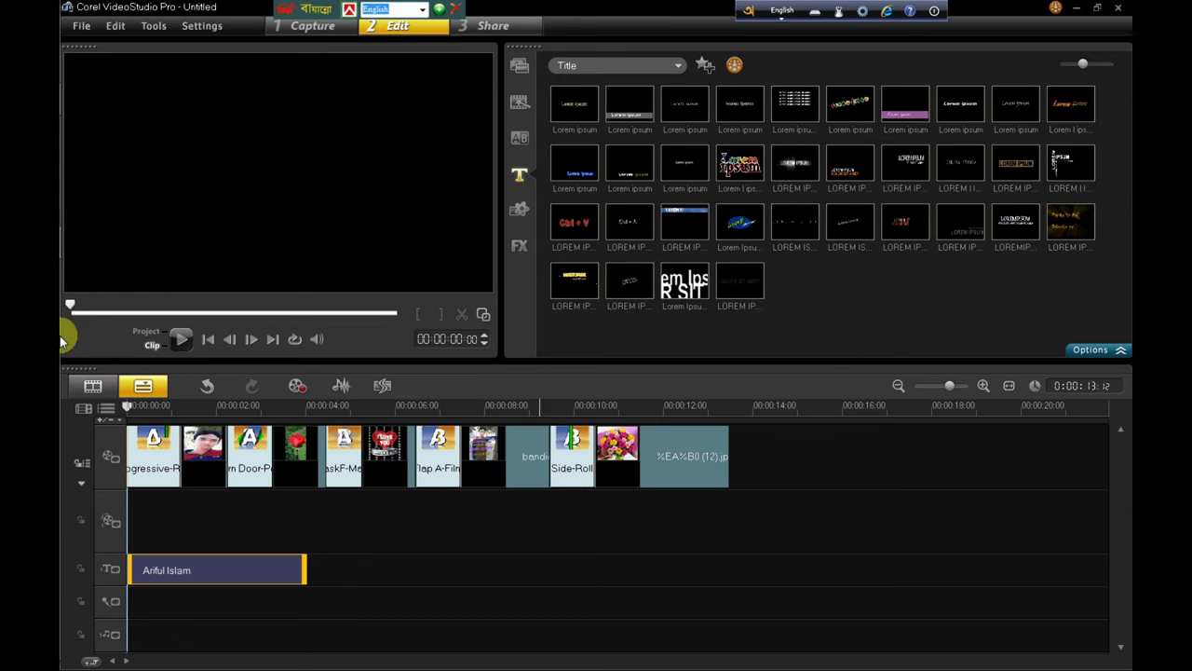
# Step: Preview the 'Thanks for Watching' preset and drop it on the title track around 0:07
pyautogui.click(1078, 225)
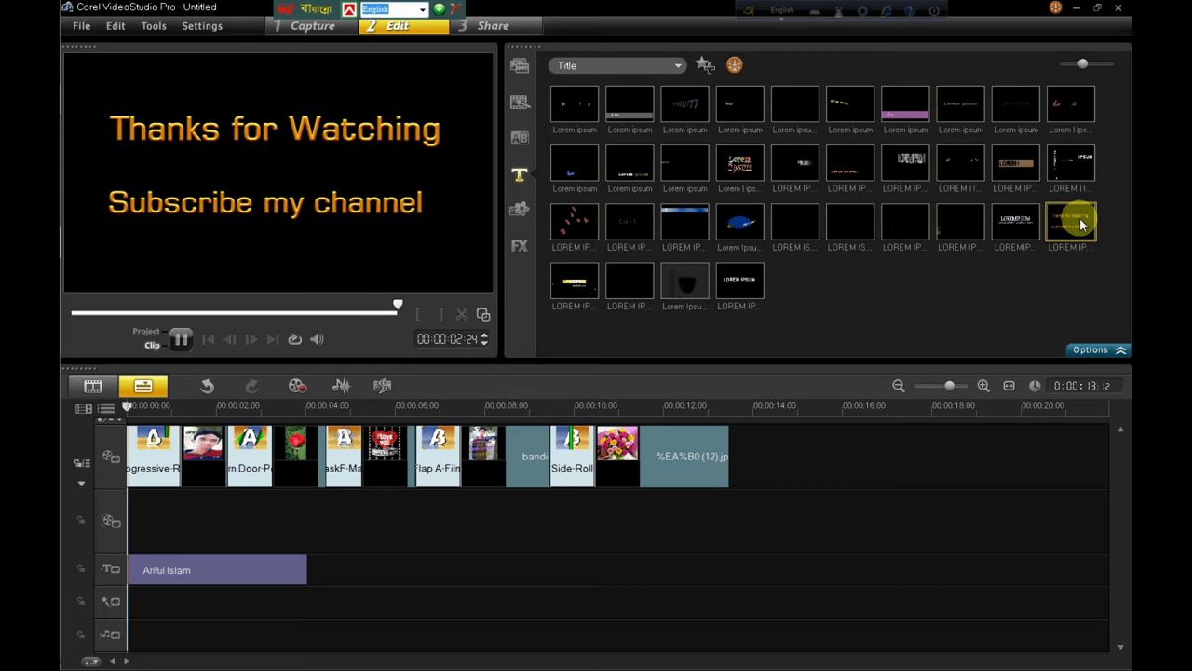
pyautogui.moveTo(707, 477); pyautogui.dragTo(468, 562)
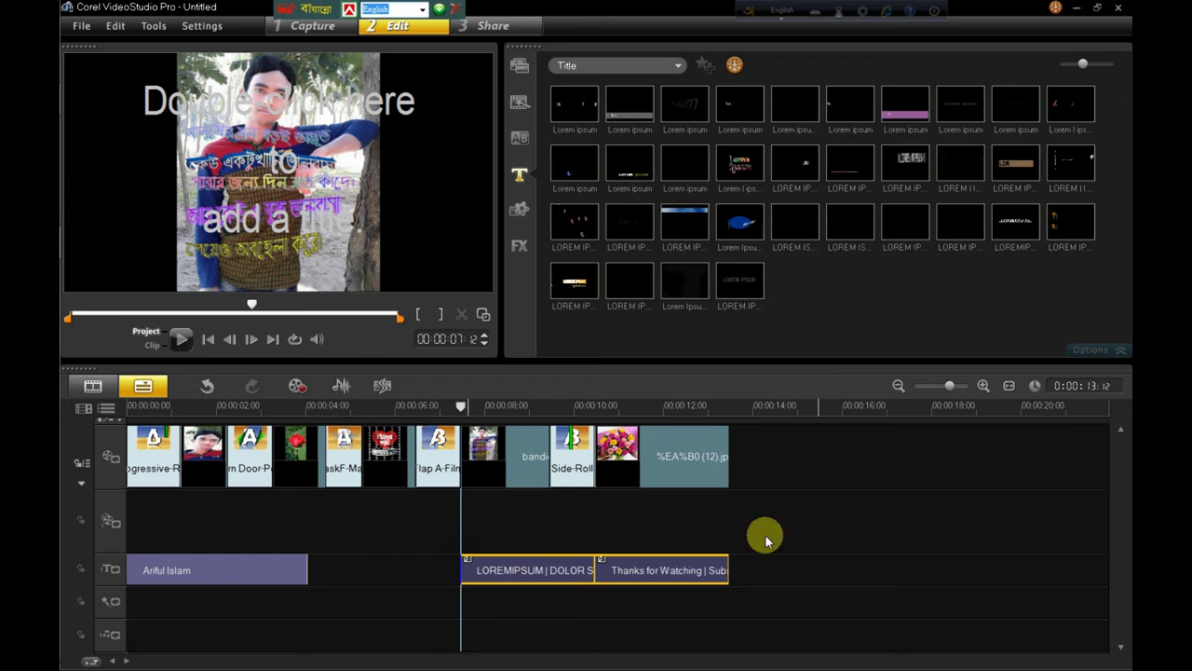
# Step: Delete the old titles, add the last preset, and stretch it to the final photo's end
pyautogui.rightClick(534, 569)
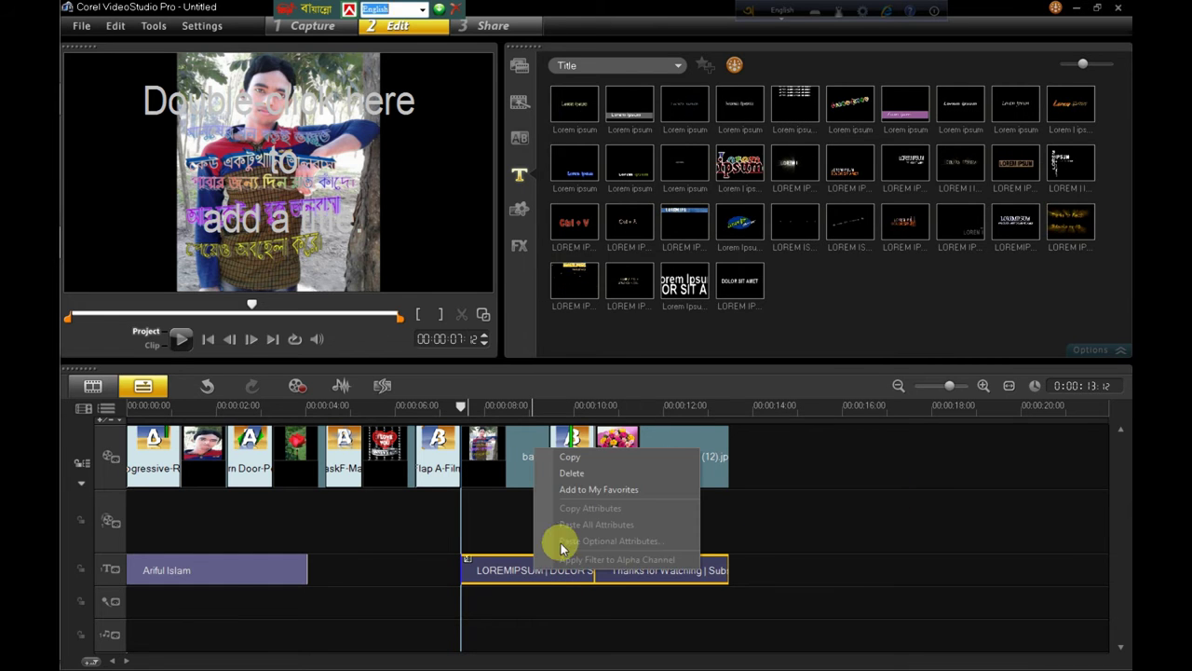
pyautogui.click(566, 472)
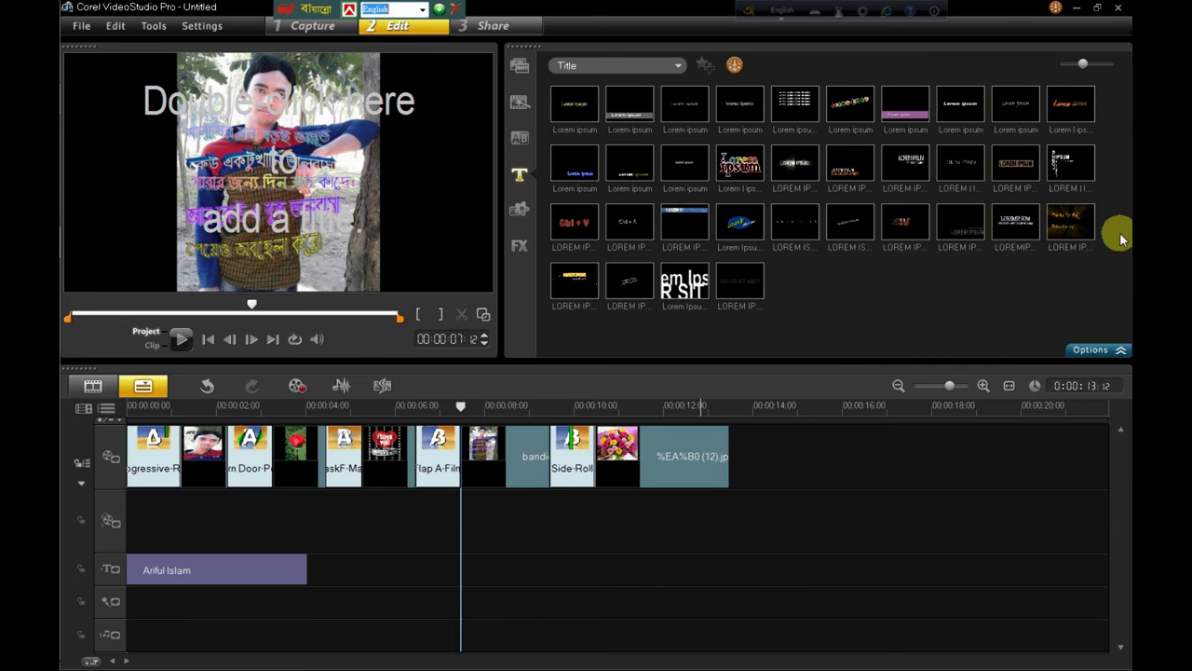
pyautogui.click(1065, 220)
pyautogui.moveTo(737, 444); pyautogui.dragTo(537, 562)
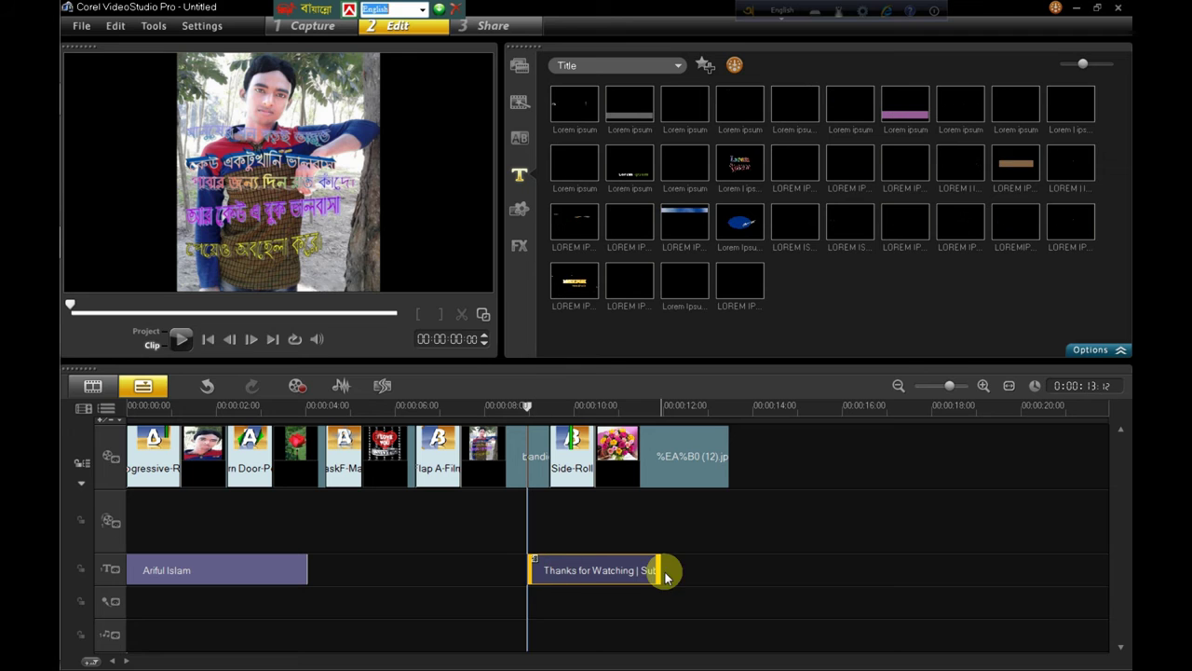
pyautogui.moveTo(660, 570); pyautogui.dragTo(727, 570)
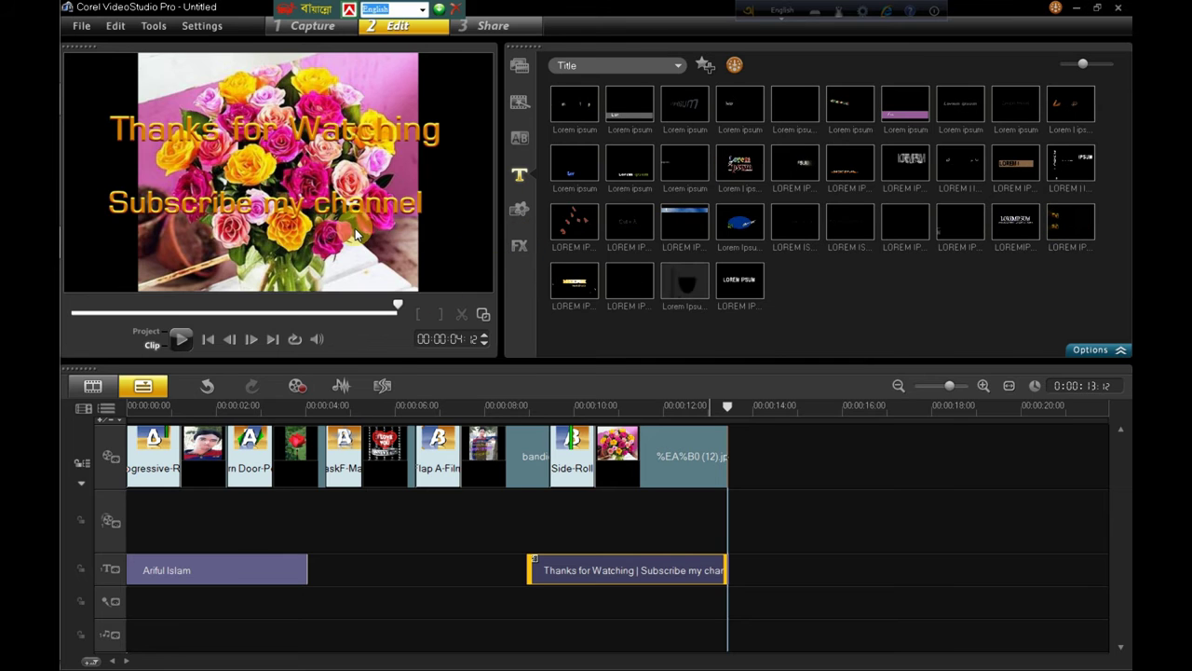
# Step: In Share, choose Create Video File as MPEG-4 HD (1920×1080, 30 fps)
pyautogui.click(494, 27)
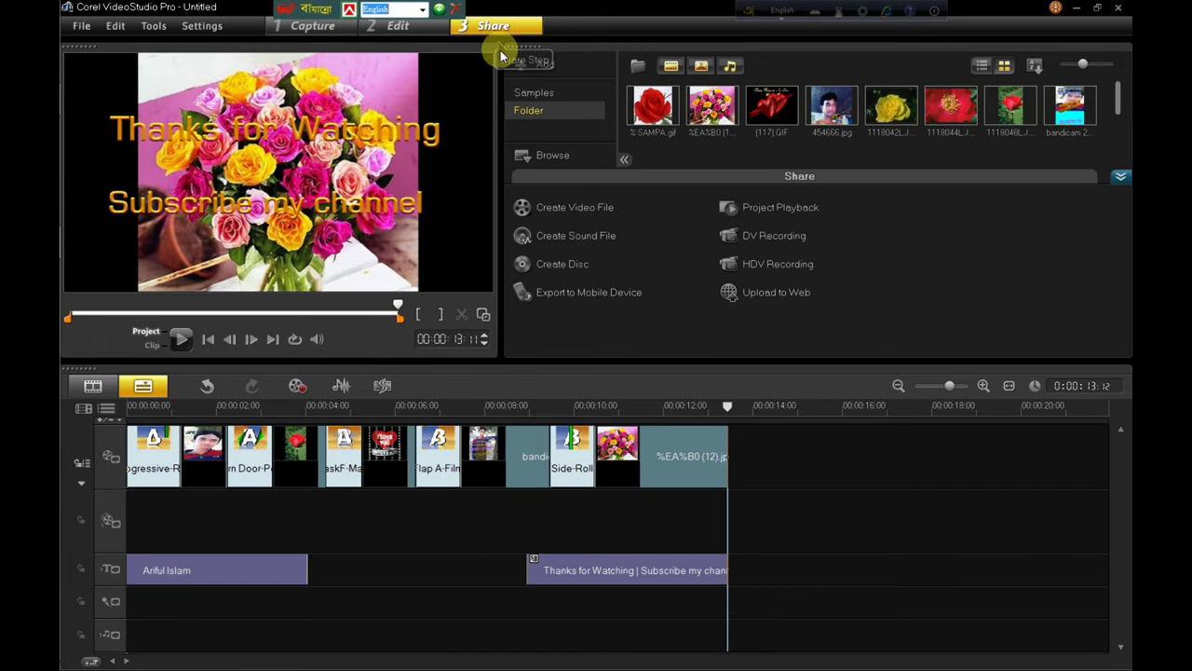
pyautogui.click(554, 209)
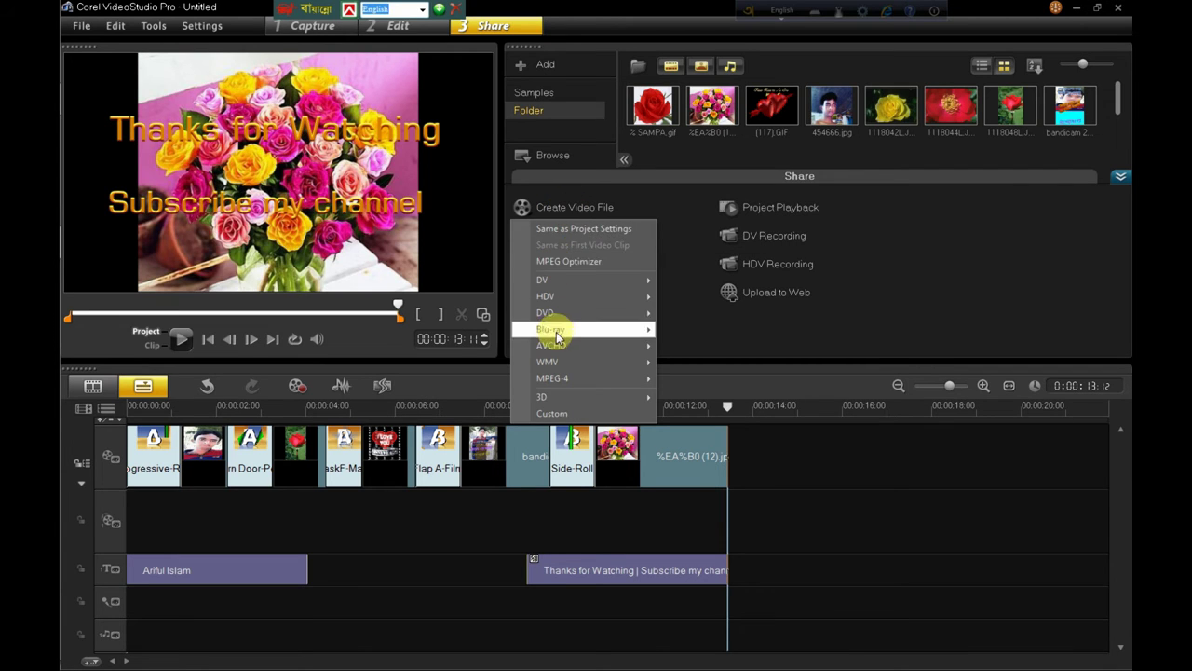
pyautogui.moveTo(579, 380)
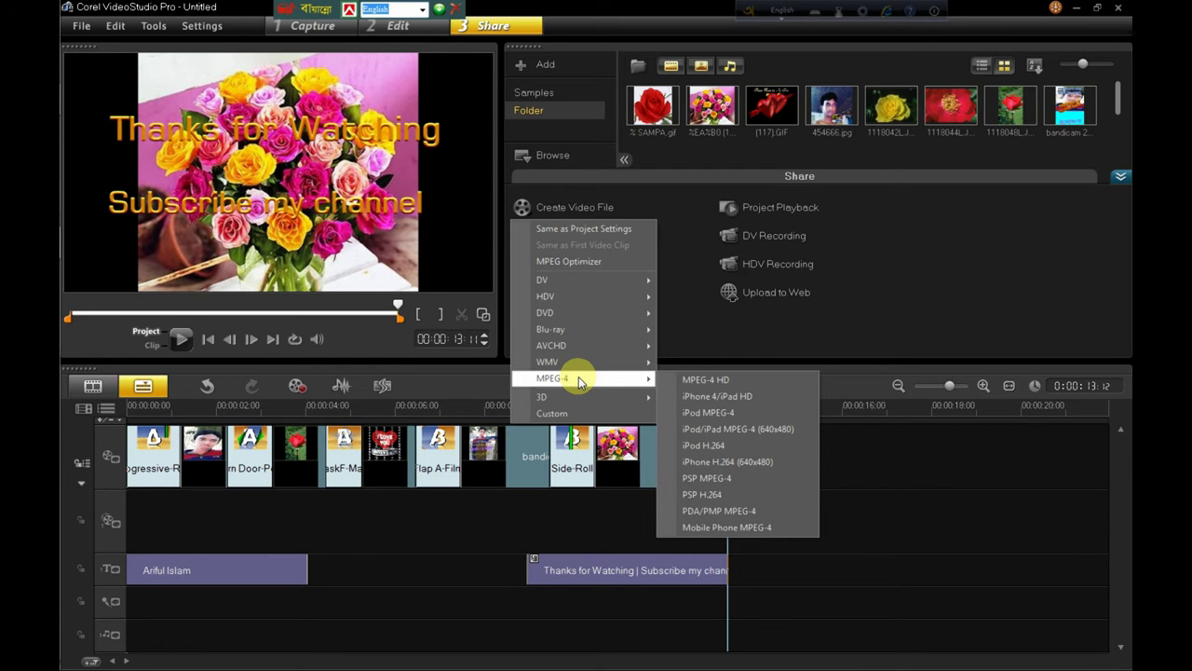
pyautogui.click(700, 382)
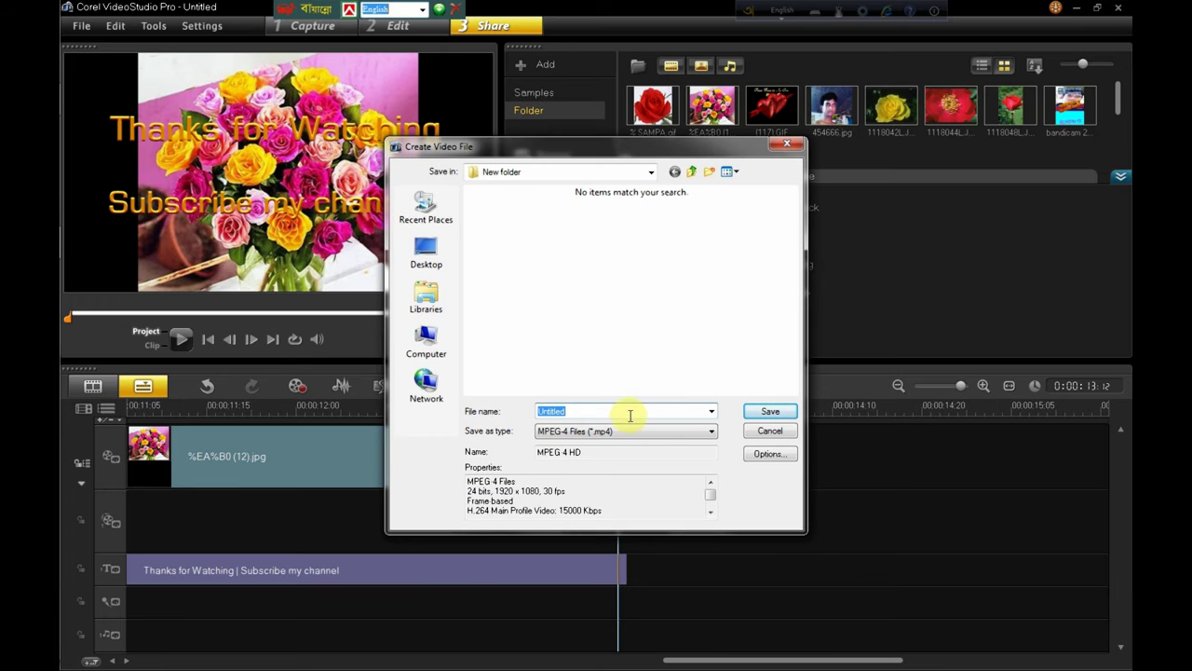
# Step: Replace the default 'Untitled' file name with 'corel videostudio'
pyautogui.click(606, 413)
pyautogui.moveTo(607, 412); pyautogui.dragTo(540, 416)
pyautogui.write('a')
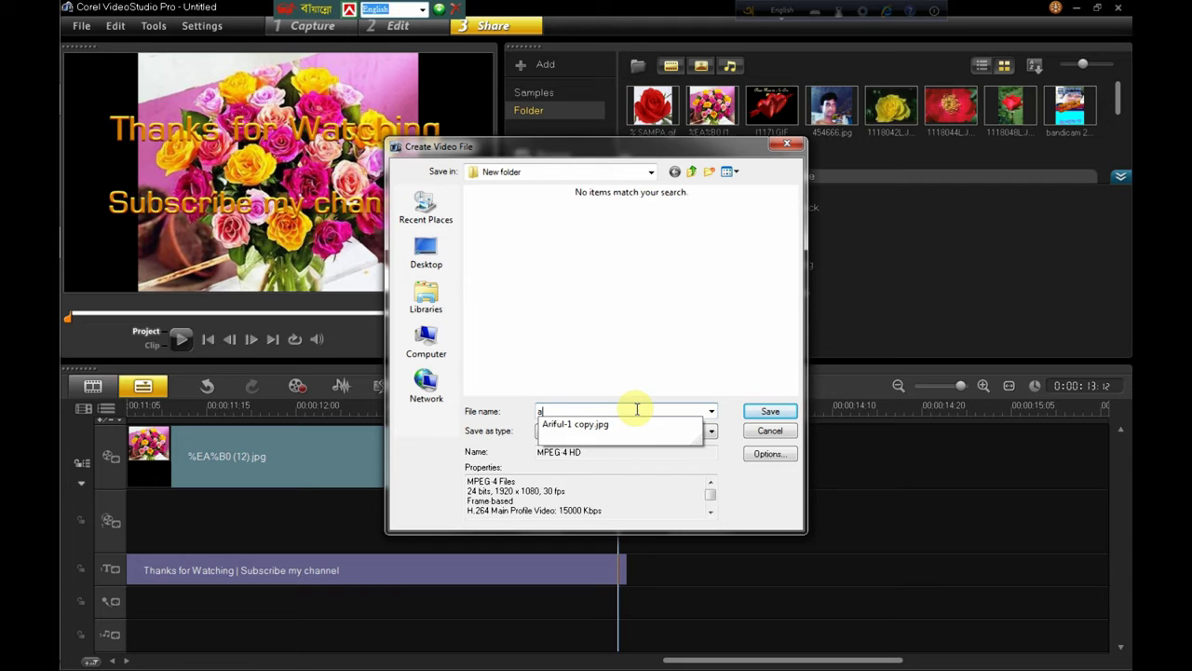
pyautogui.press('BackSpace')
pyautogui.write('co')
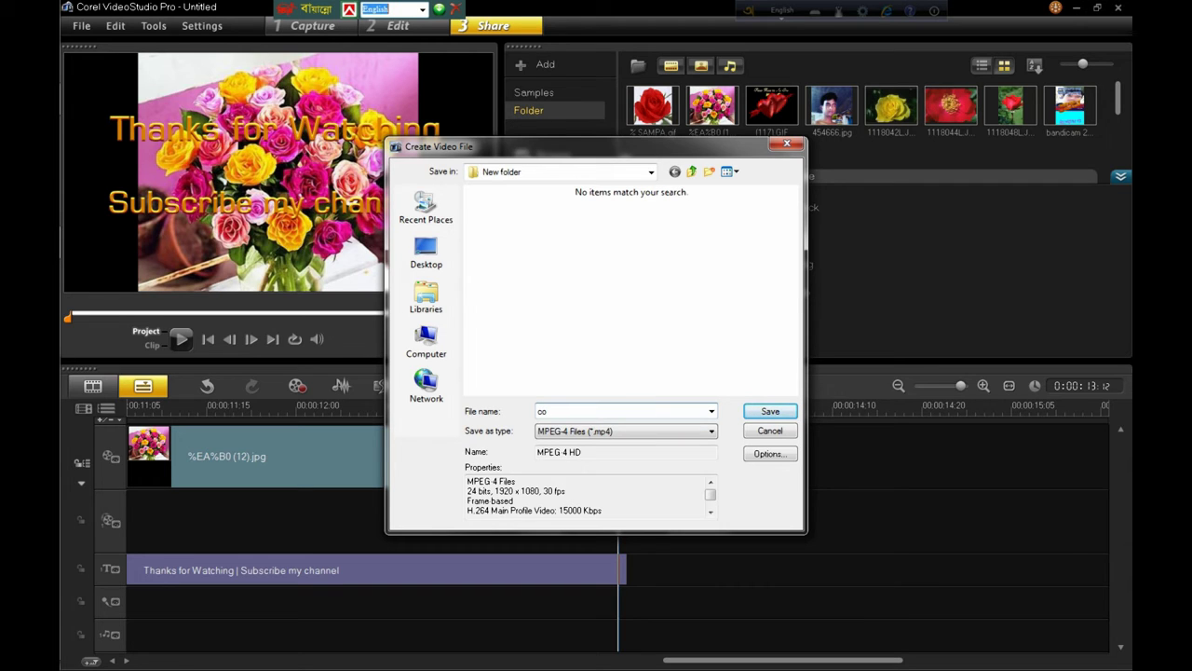
pyautogui.write('rel videostudio')
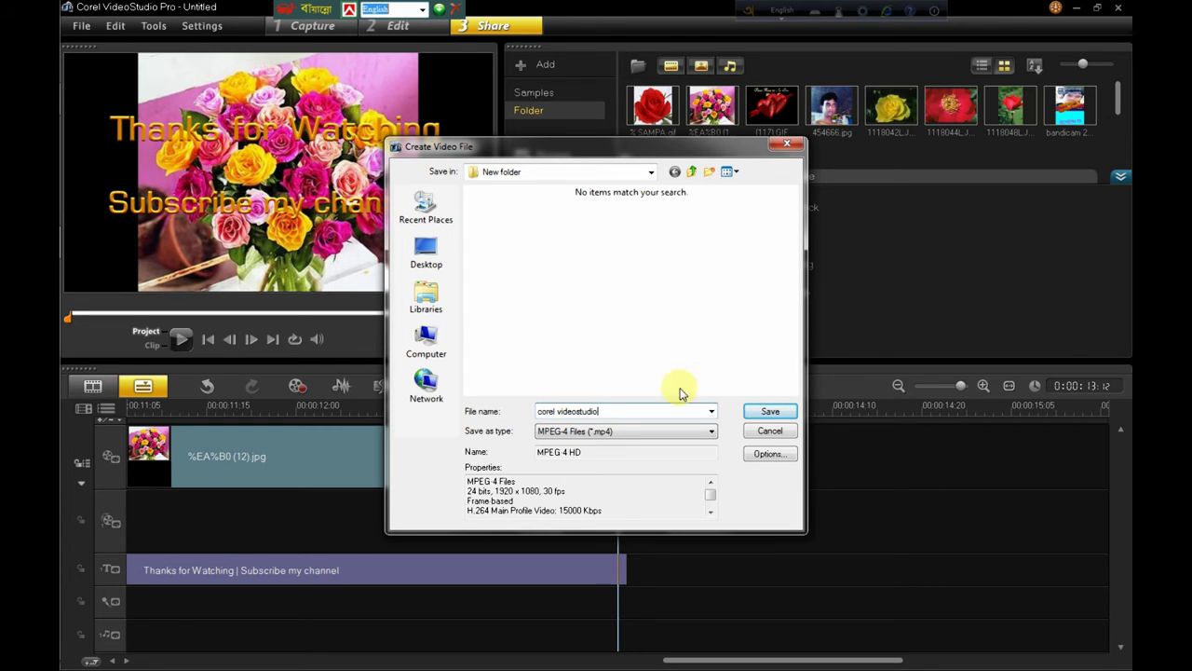
# Step: Save to render the 'corel videostudio' MP4, then play it back in the preview
pyautogui.click(771, 411)
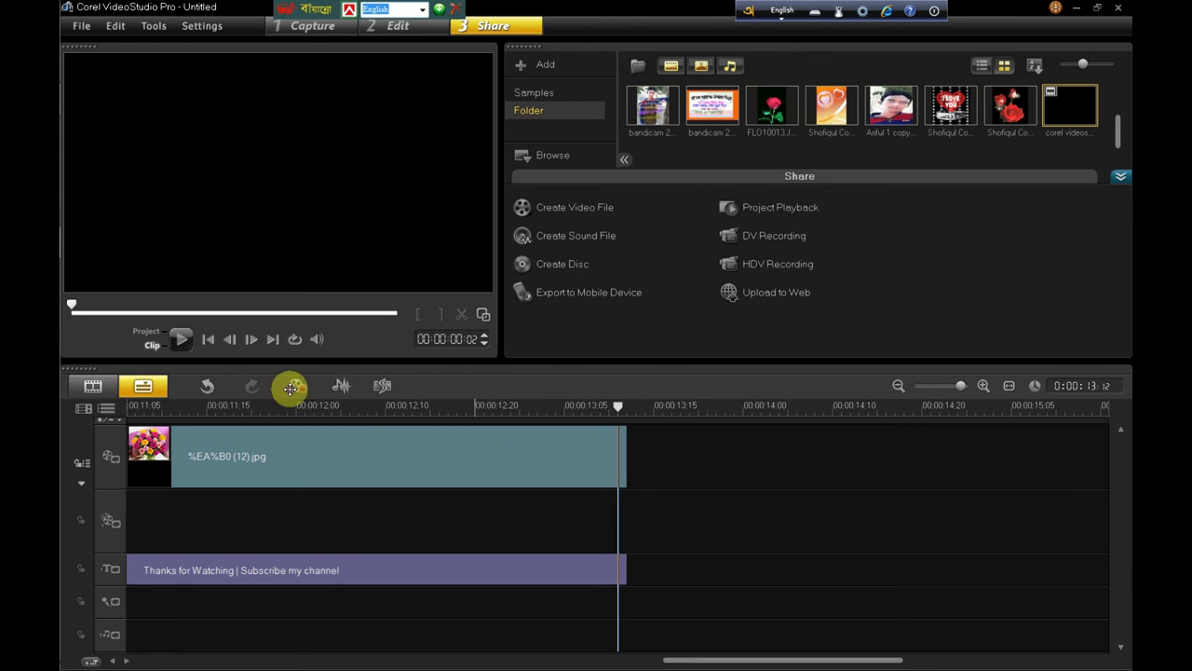
pyautogui.click(181, 339)
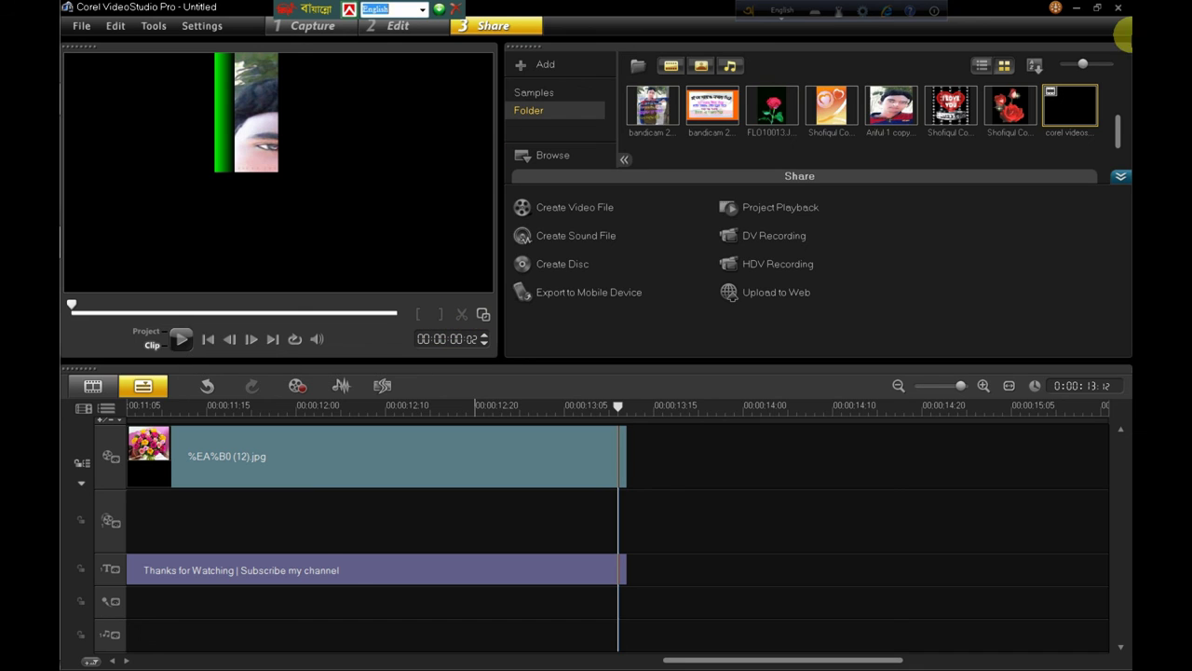
# Step: Open C: > Users > your user > My Documents > Corel VideoStudio Pro in Explorer
pyautogui.click(1078, 10)
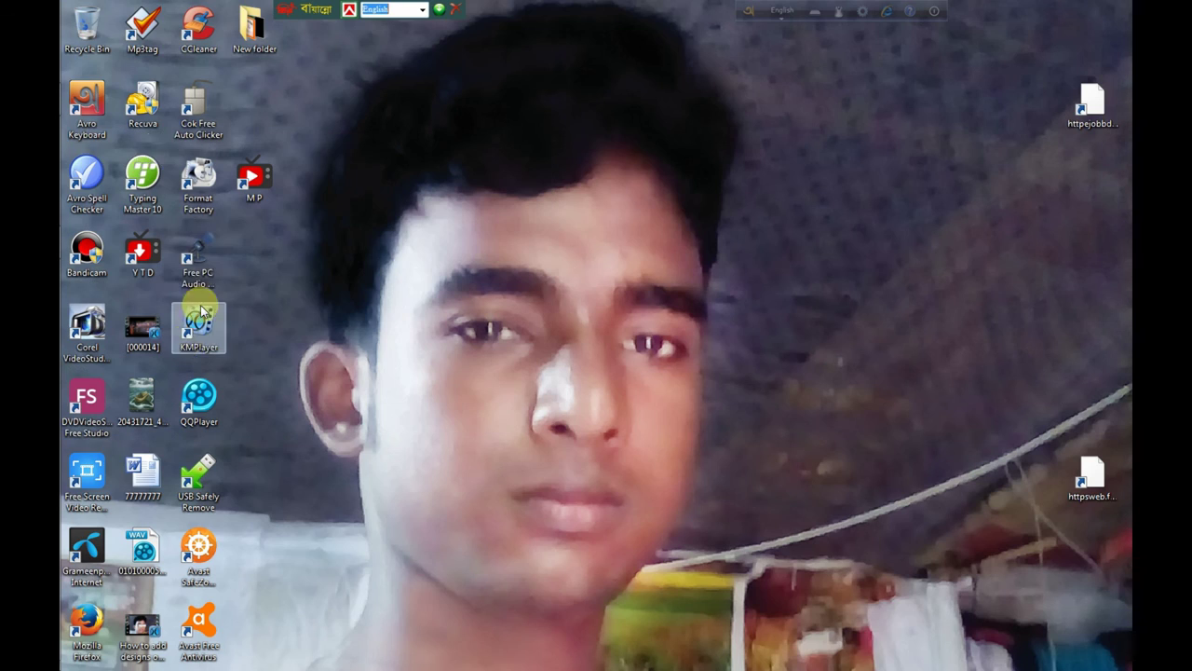
pyautogui.click(81, 22)
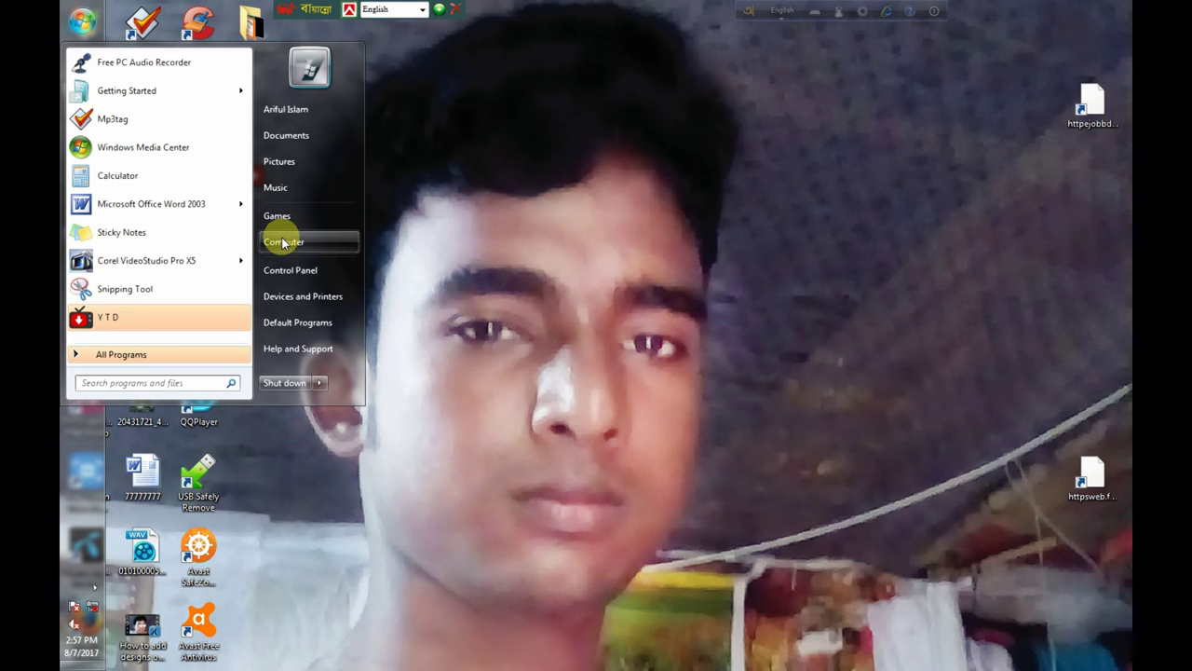
pyautogui.click(282, 240)
pyautogui.doubleClick(182, 112)
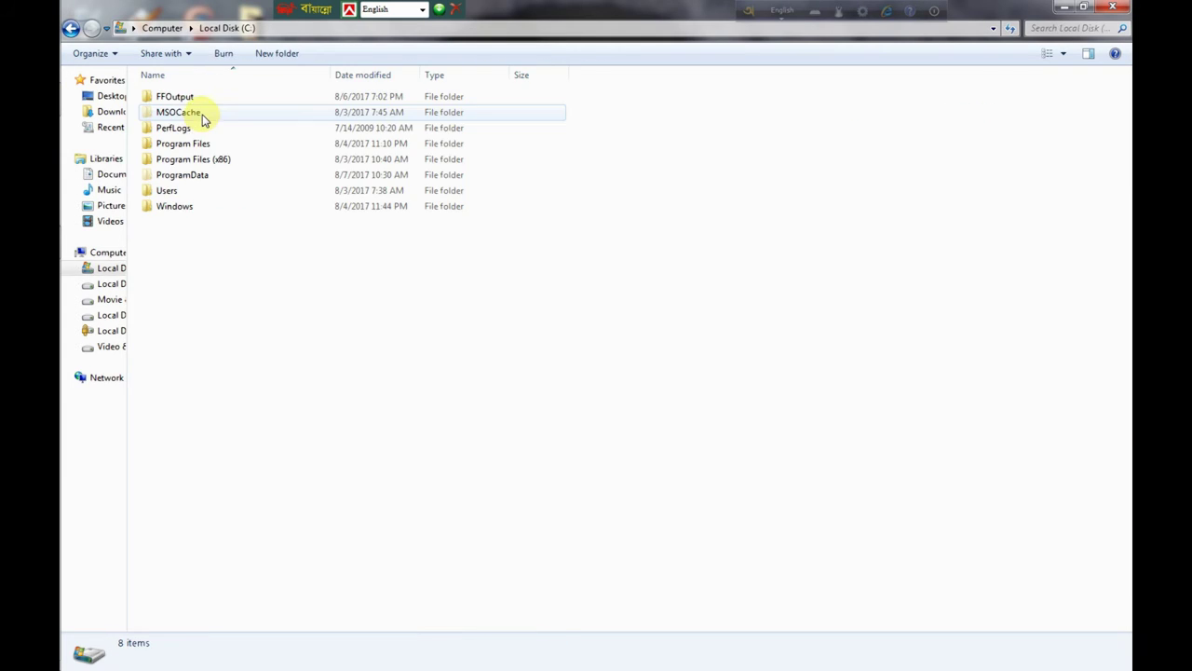
pyautogui.doubleClick(192, 189)
pyautogui.doubleClick(183, 98)
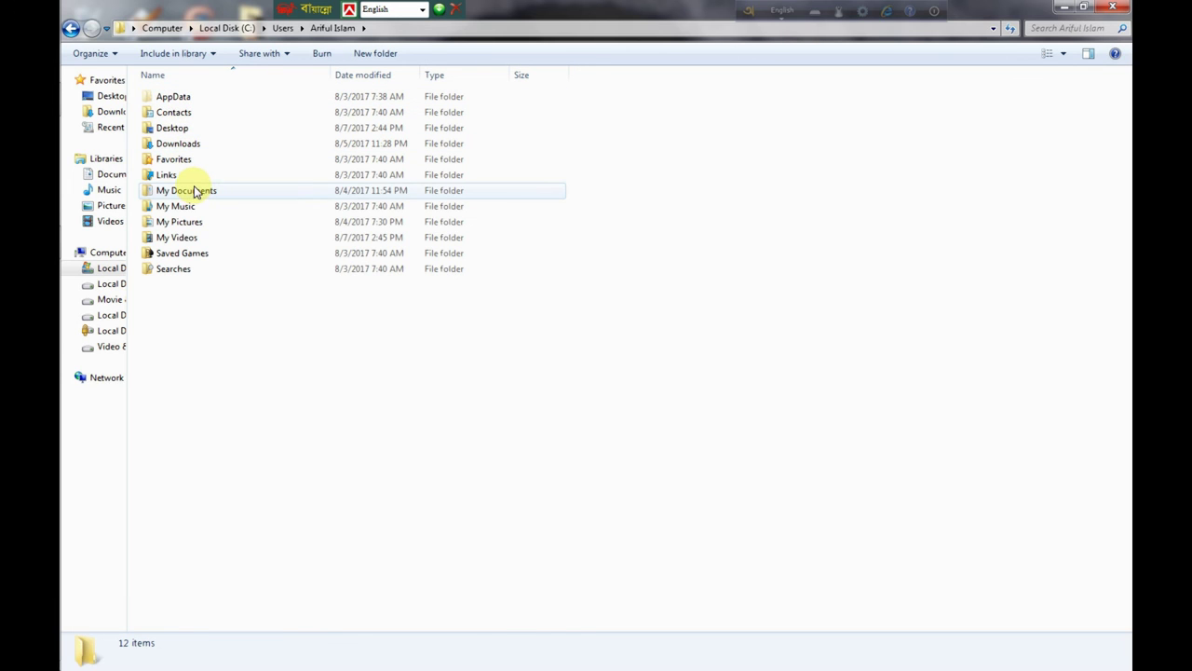
pyautogui.doubleClick(194, 189)
pyautogui.doubleClick(207, 113)
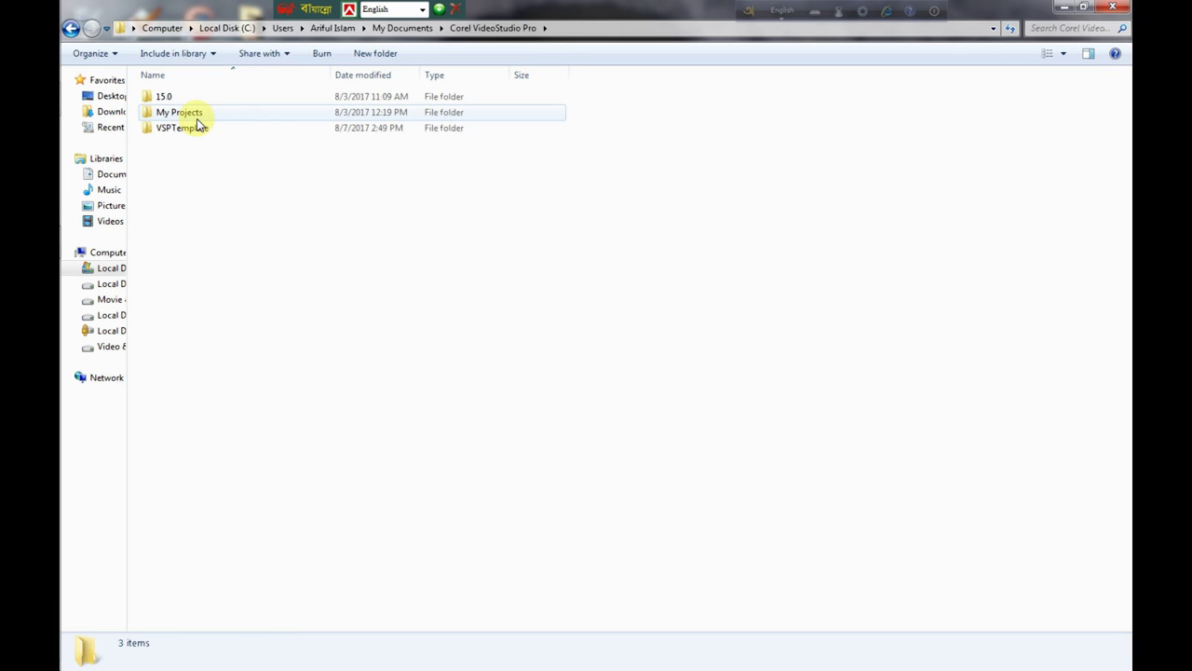
# Step: Look inside the My Projects, 15.0 and VSPTemplate subfolders
pyautogui.doubleClick(186, 113)
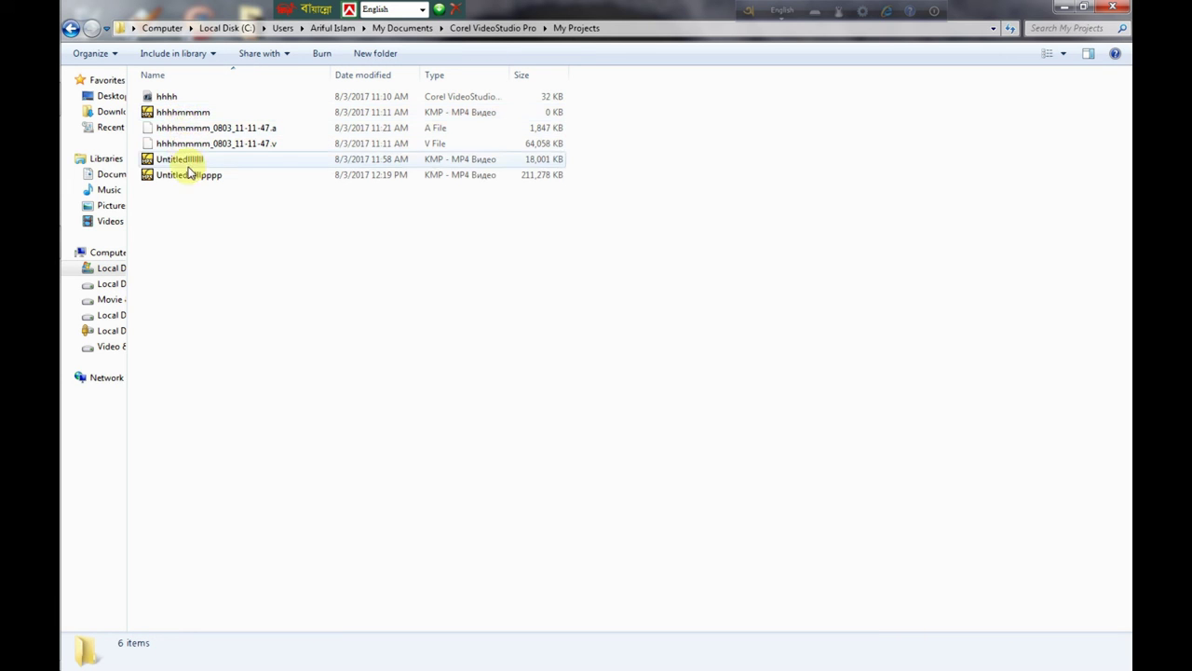
pyautogui.click(71, 28)
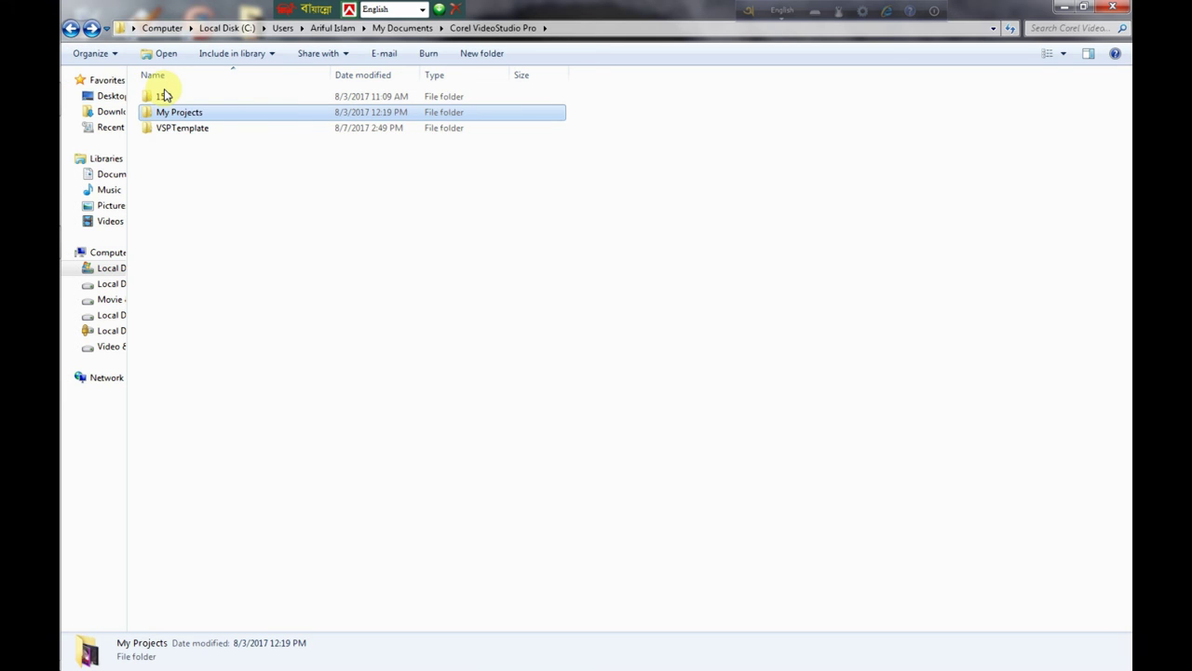
pyautogui.click(166, 97)
pyautogui.doubleClick(166, 97)
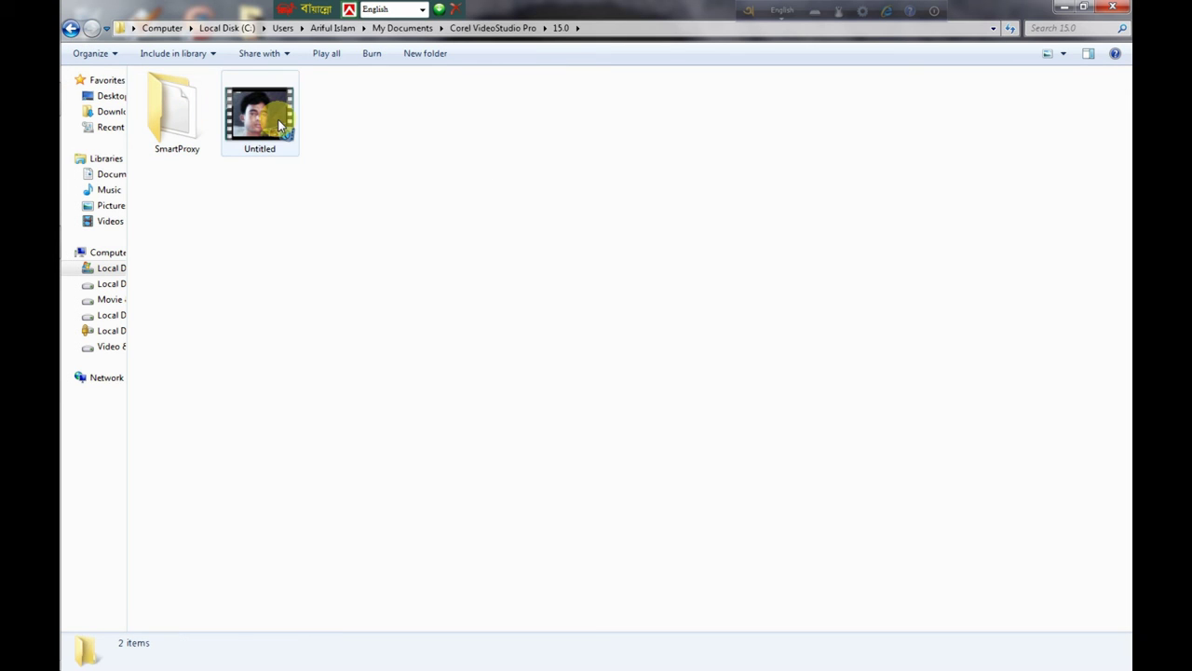
pyautogui.click(73, 29)
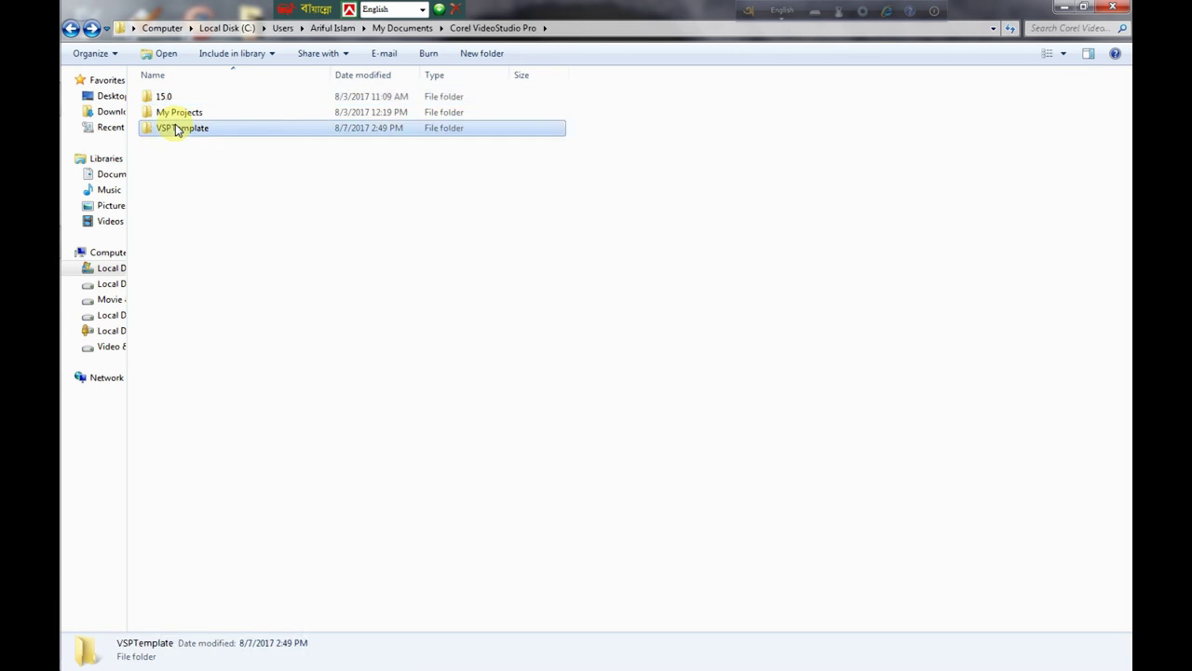
pyautogui.doubleClick(173, 127)
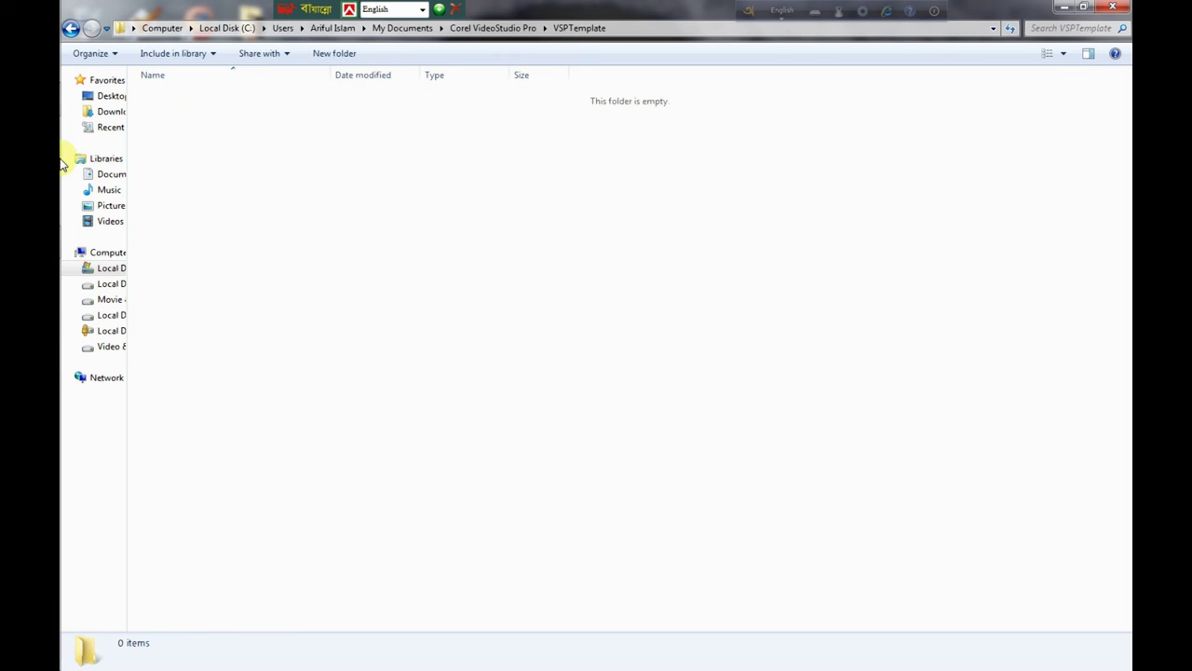
# Step: Back in VideoStudio, play the whole project in the enlarged preview through the closing titles
pyautogui.click(82, 243)
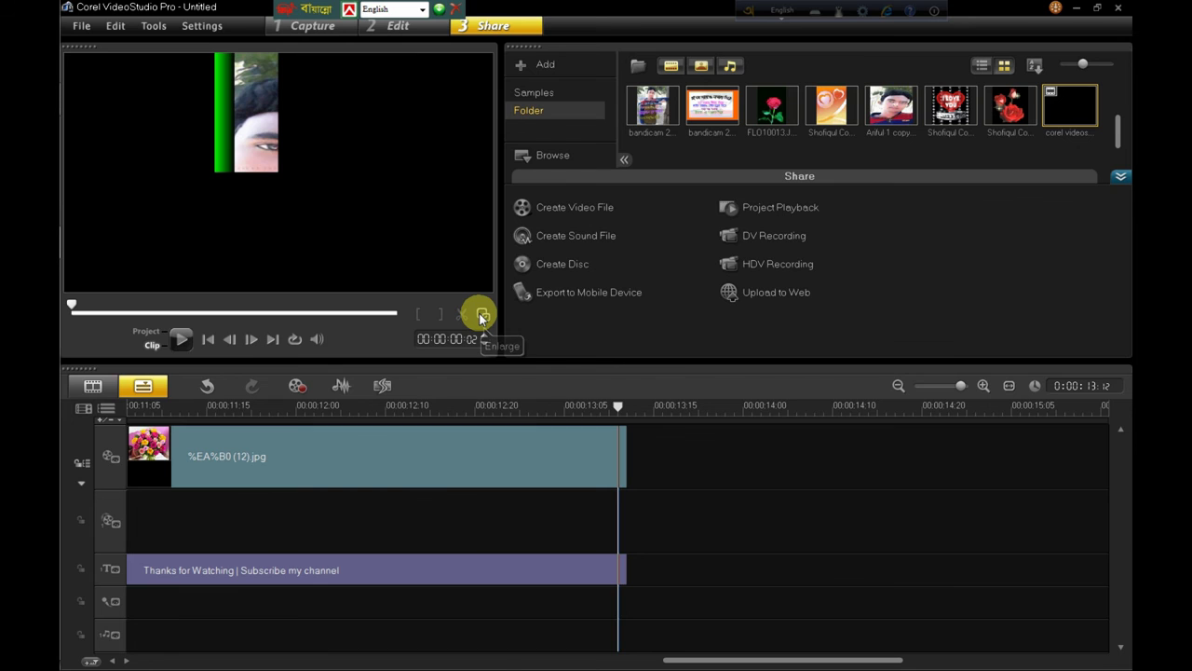
pyautogui.click(482, 317)
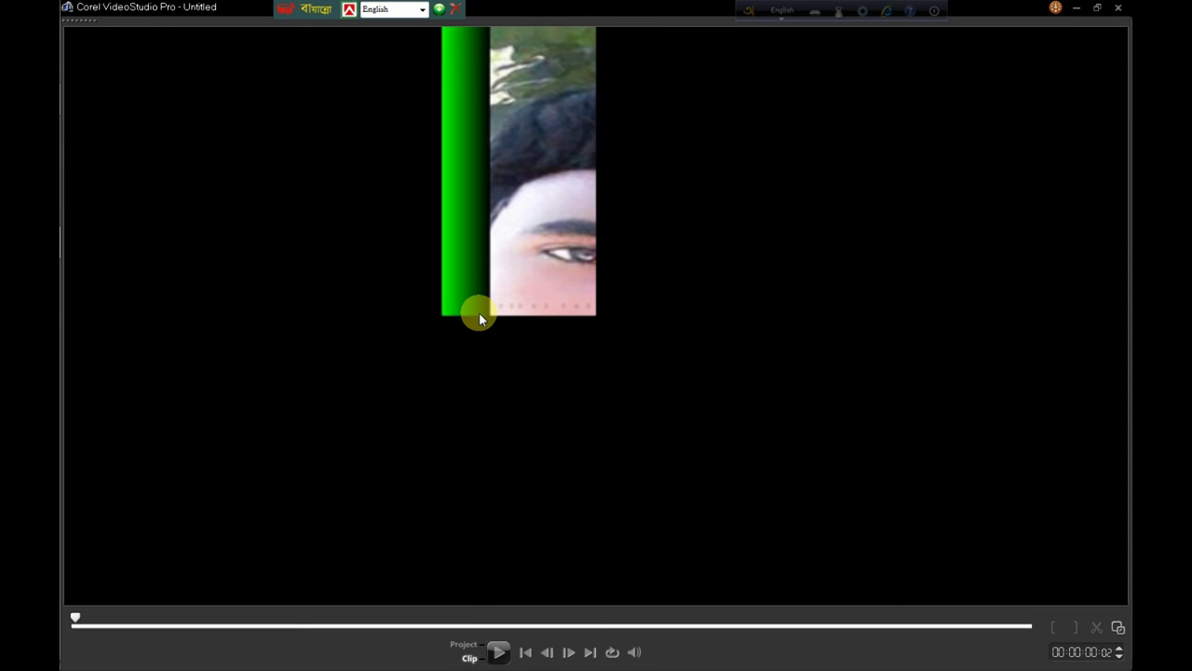
pyautogui.click(468, 652)
pyautogui.press('space')
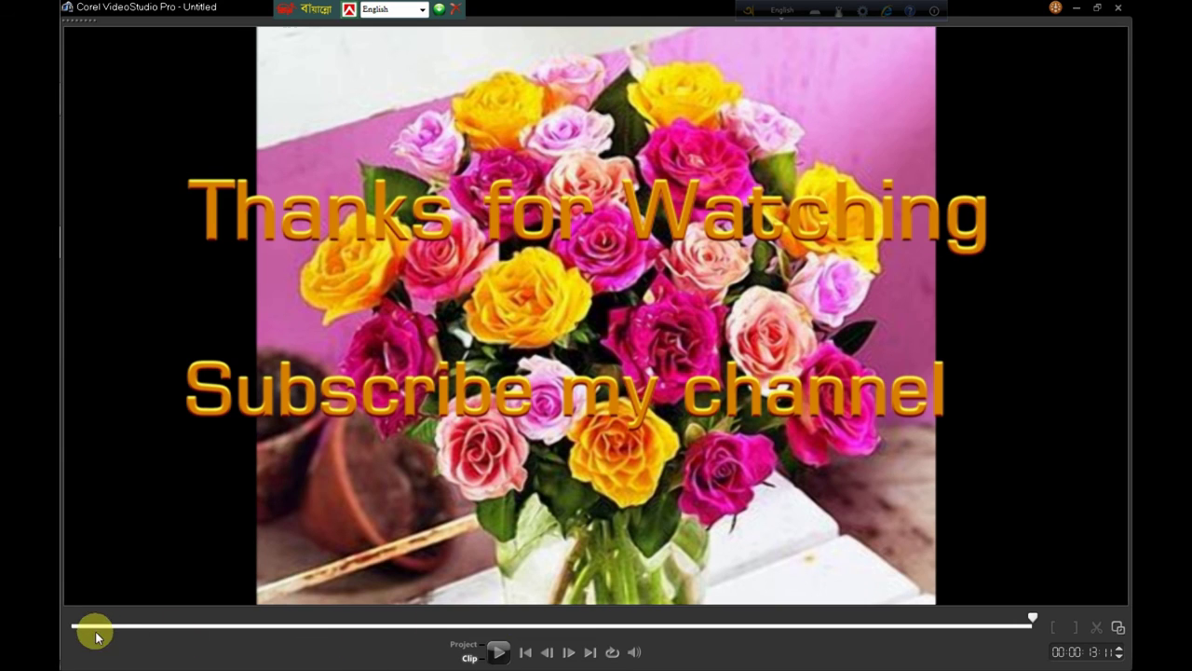
pyautogui.click(498, 652)
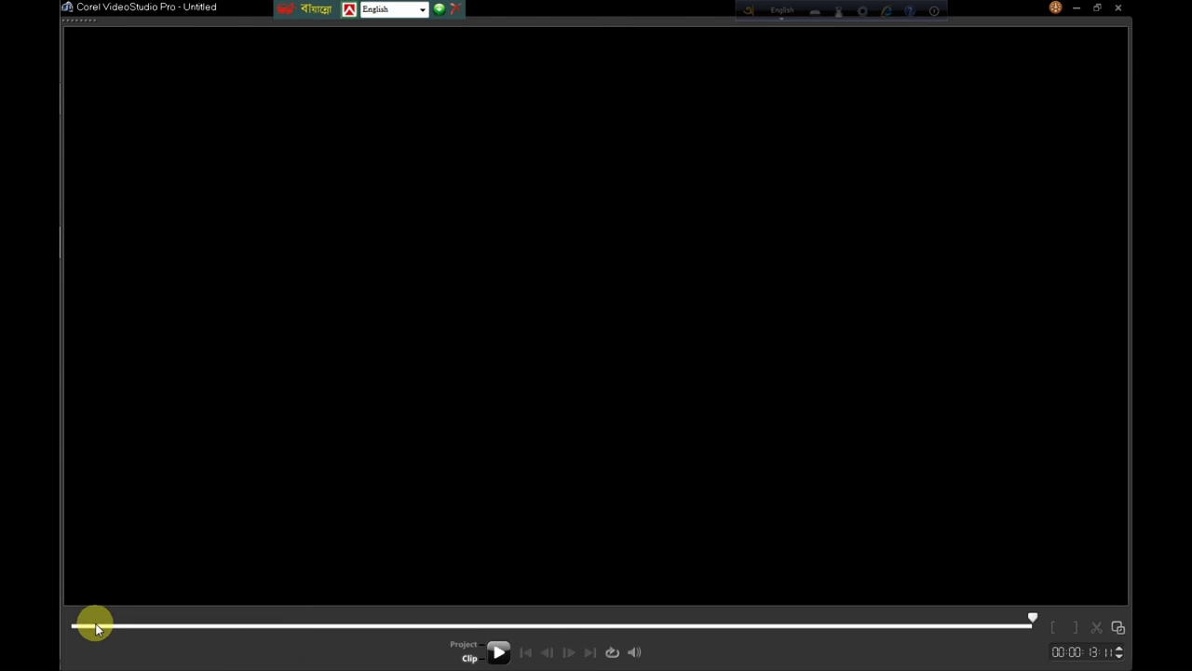